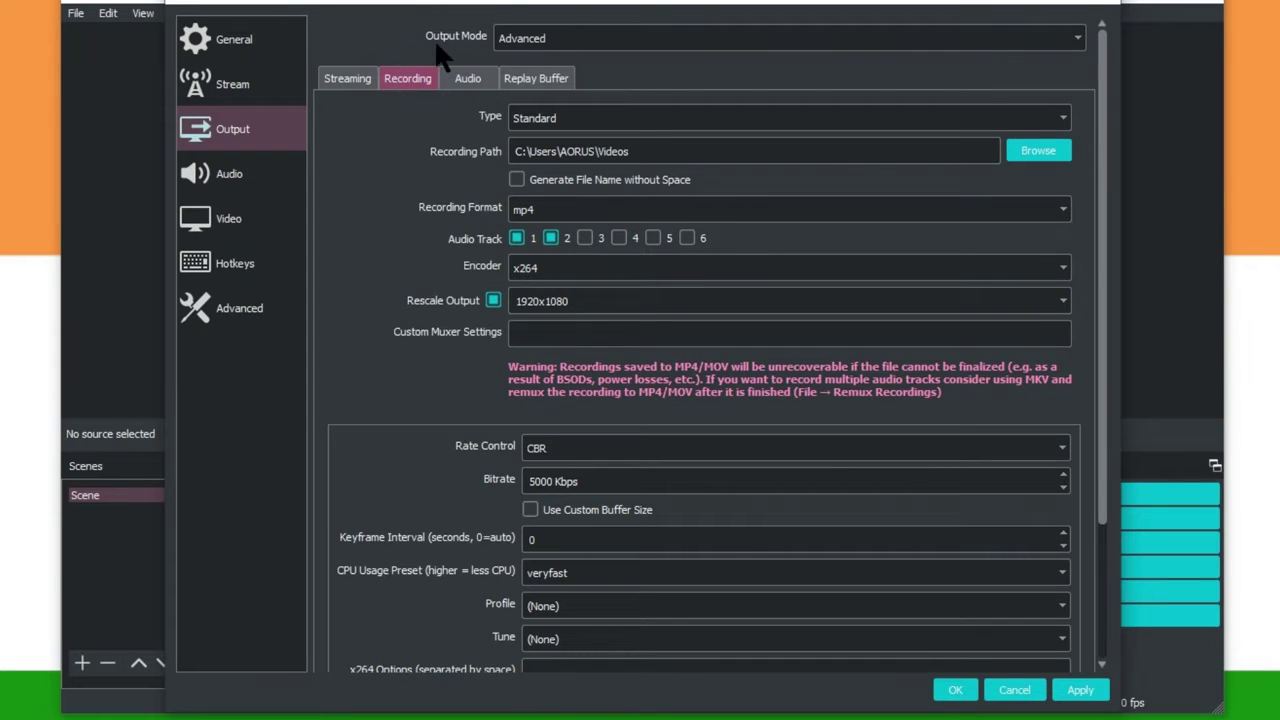
Try the Simple output mode, and set the output mode back to Advanced.
left_click(522, 36)
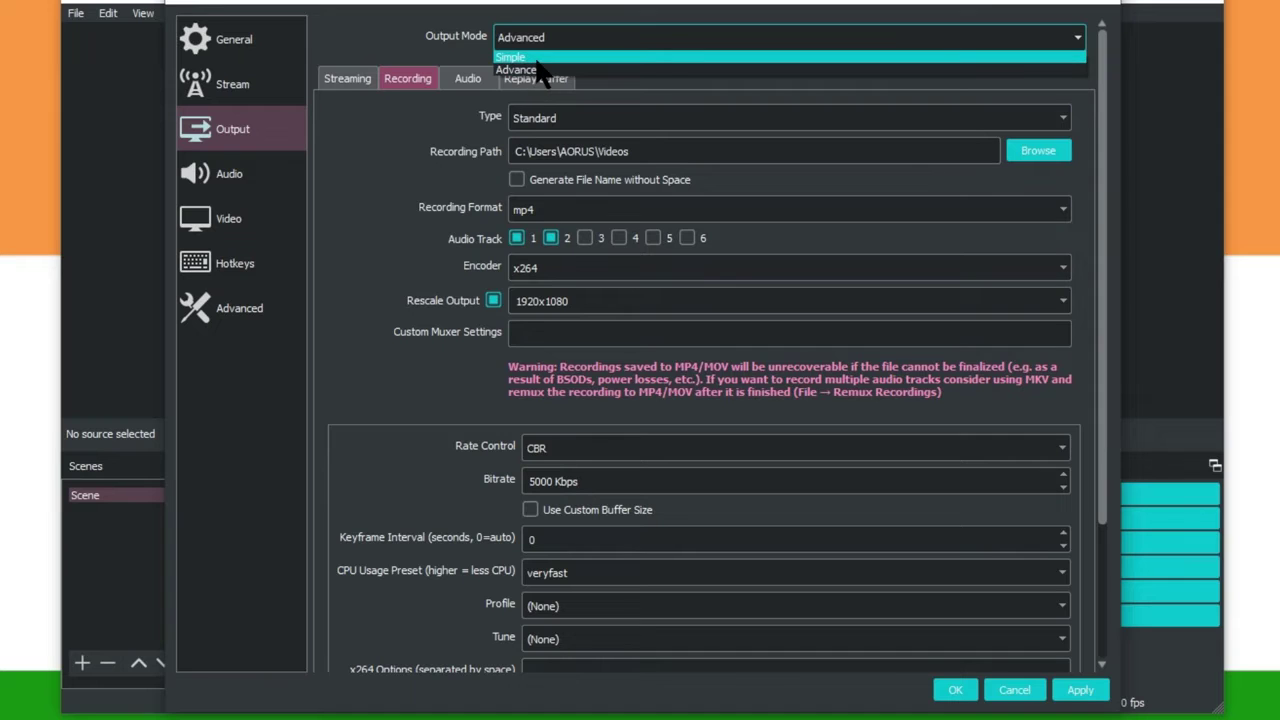
left_click(538, 58)
left_click(544, 40)
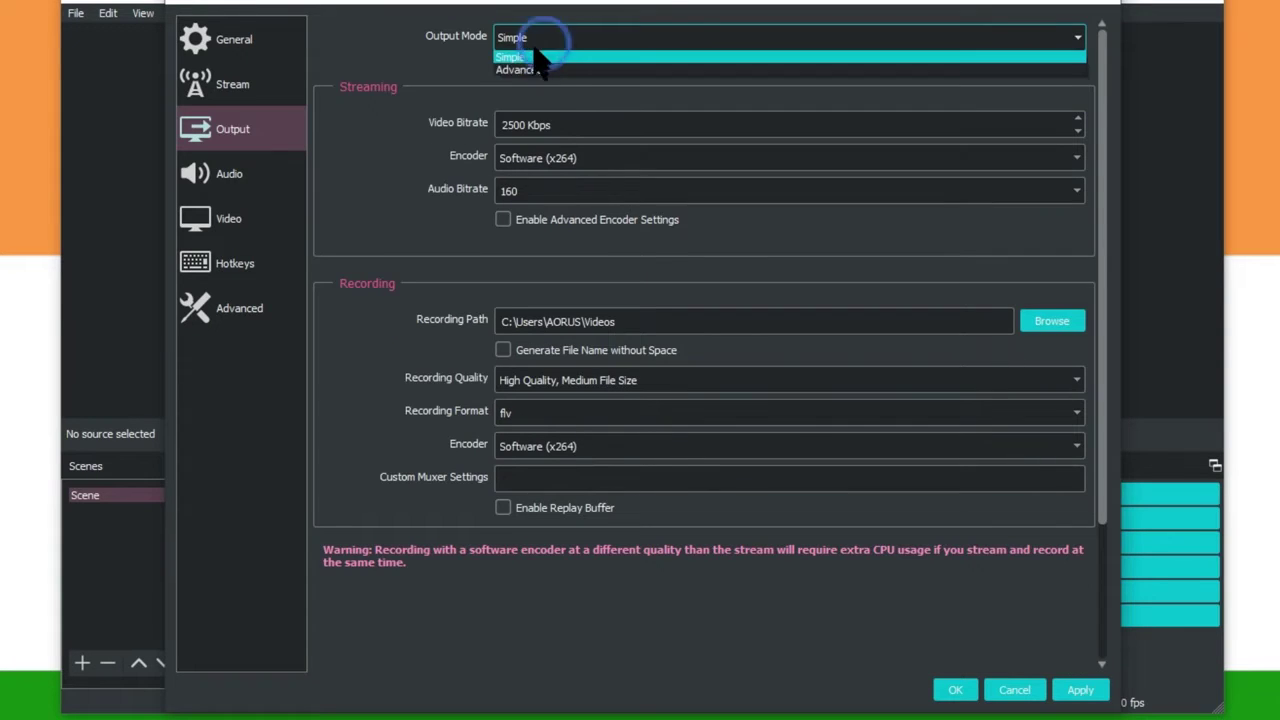
left_click(552, 68)
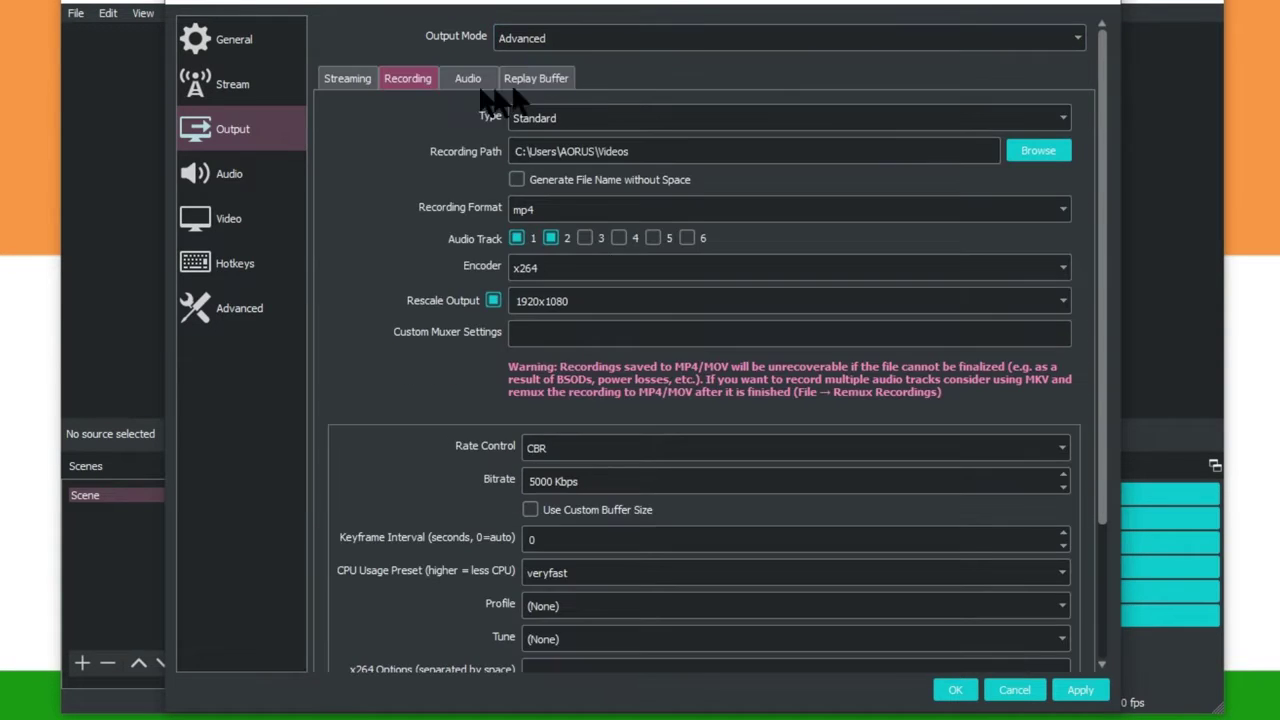
left_click(604, 36)
left_click(594, 69)
Set the recording type to Standard and the recording format to mp4, keeping the existing recording path.
left_click(612, 108)
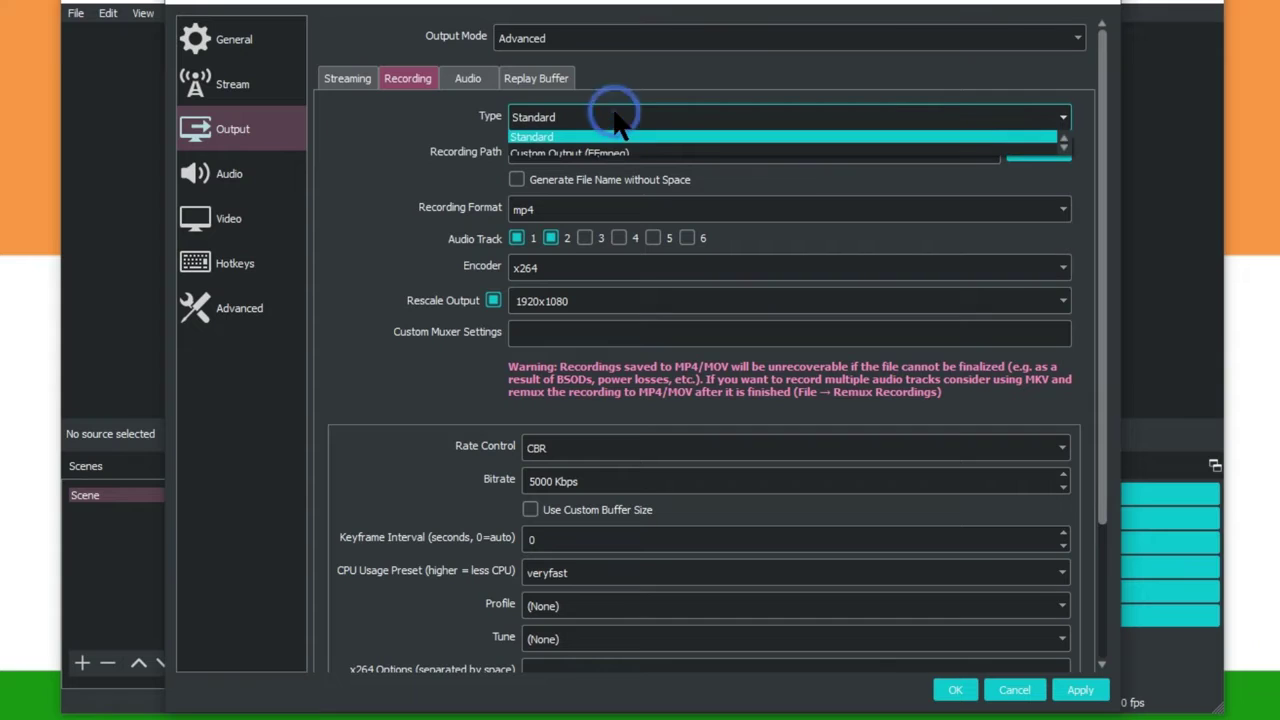
left_click(573, 133)
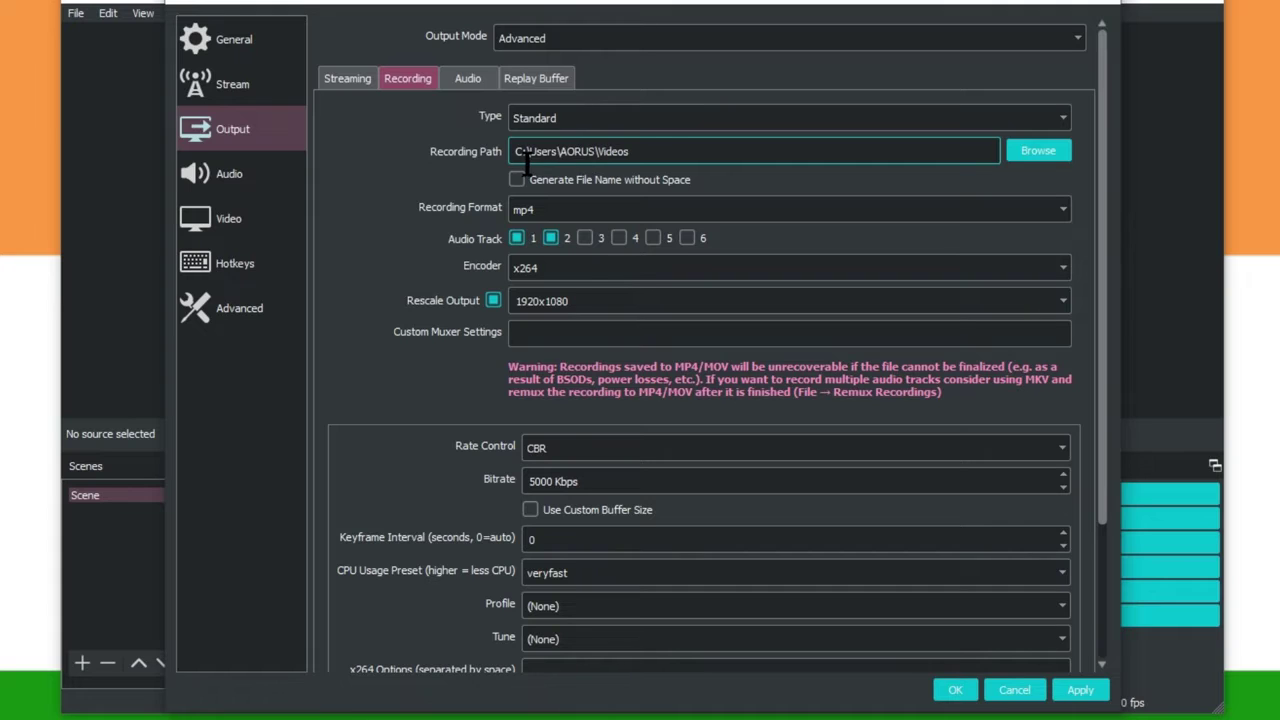
left_click_drag(527, 151, 660, 150)
left_click(660, 150)
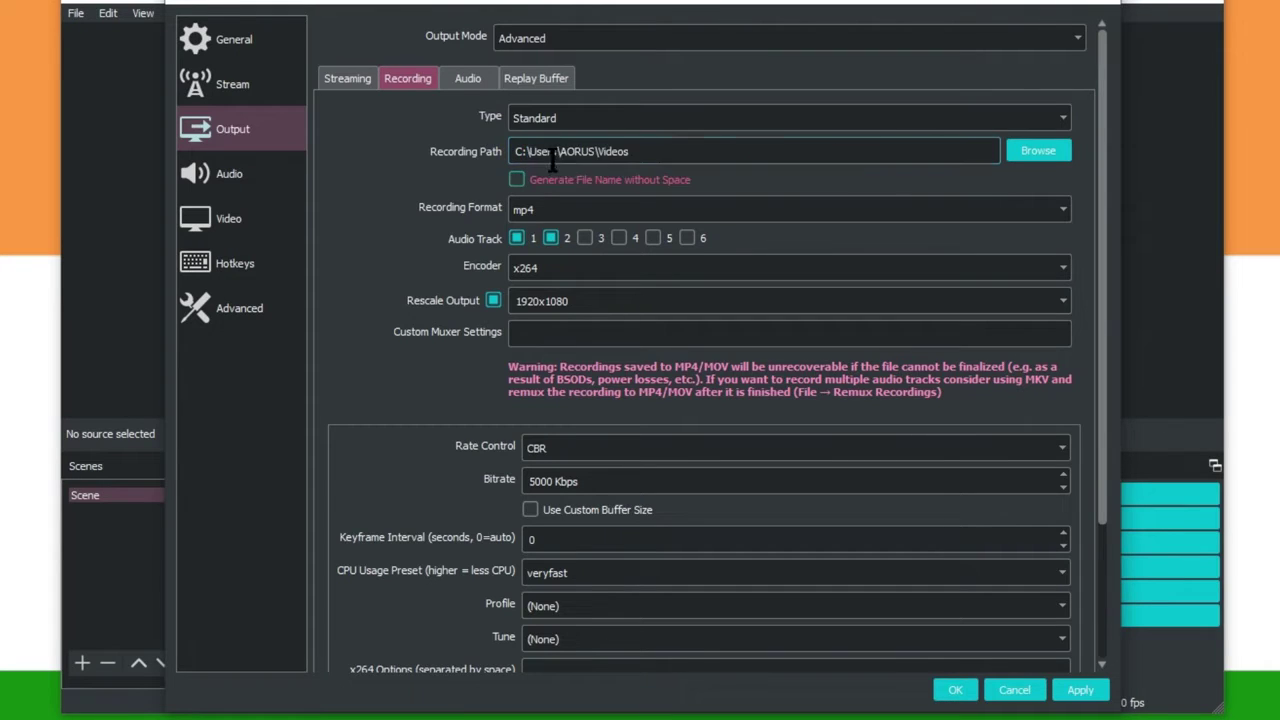
left_click_drag(521, 151, 631, 140)
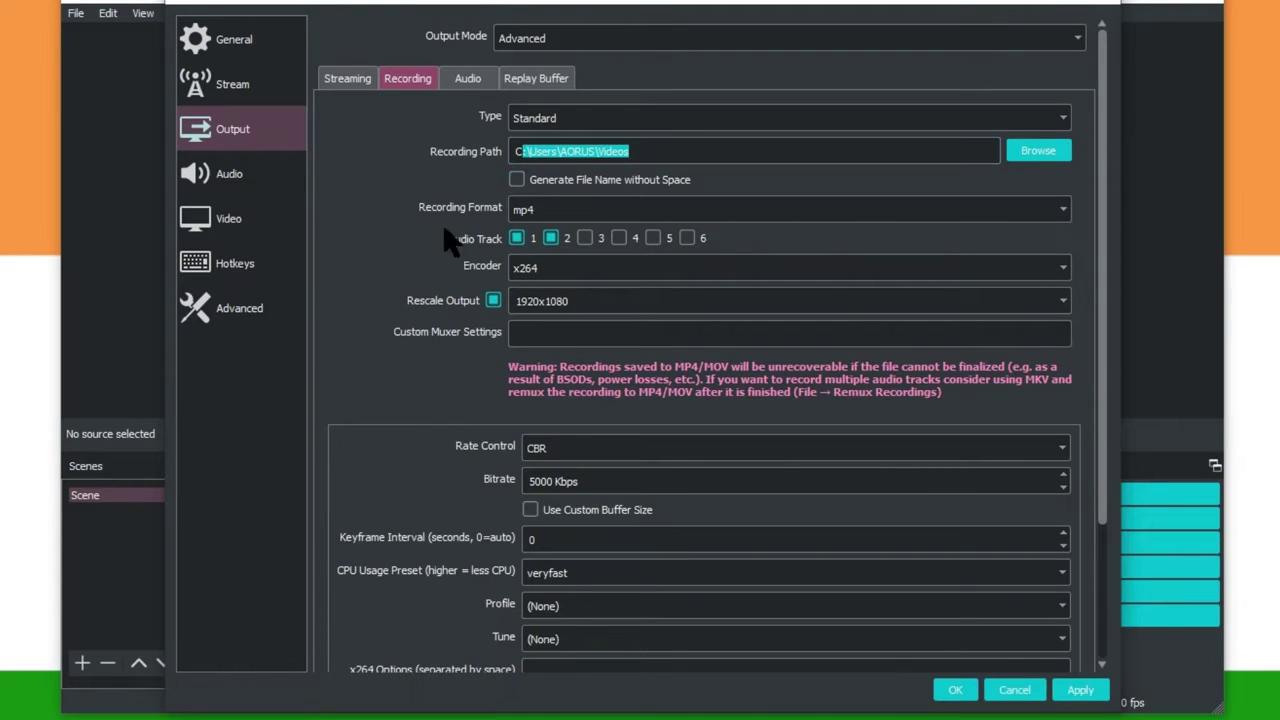
left_click(558, 207)
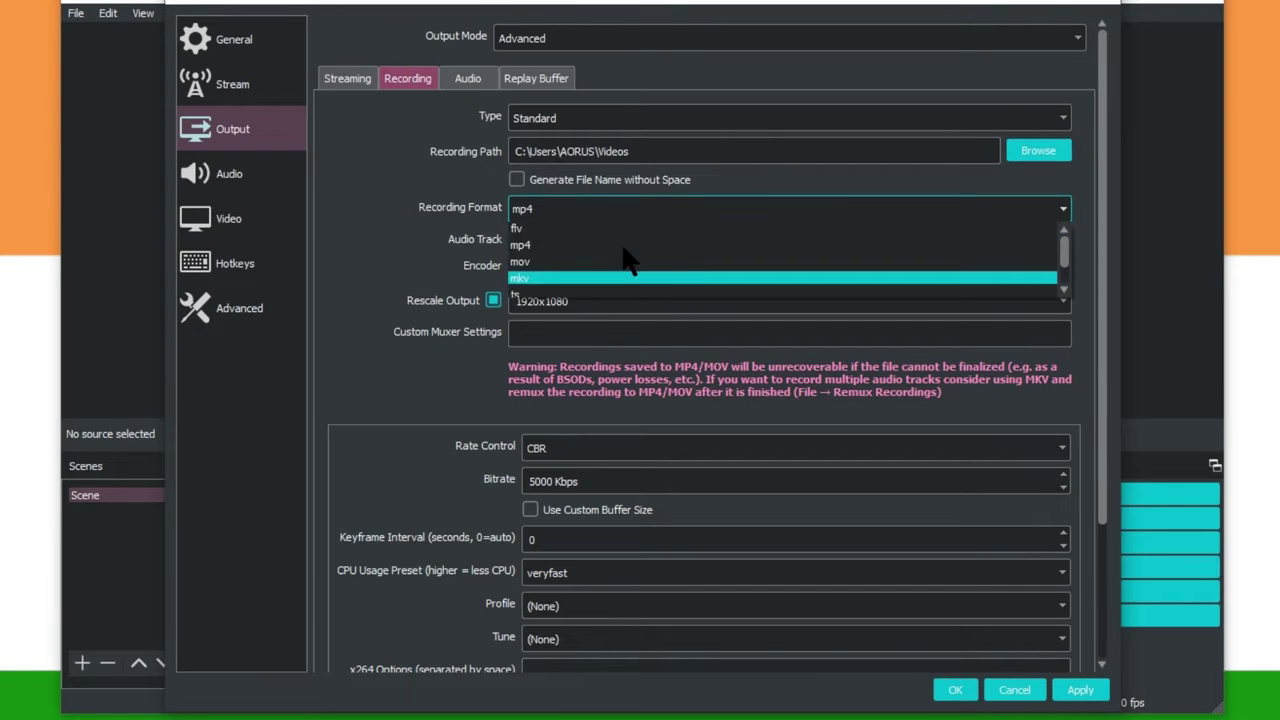
left_click(567, 246)
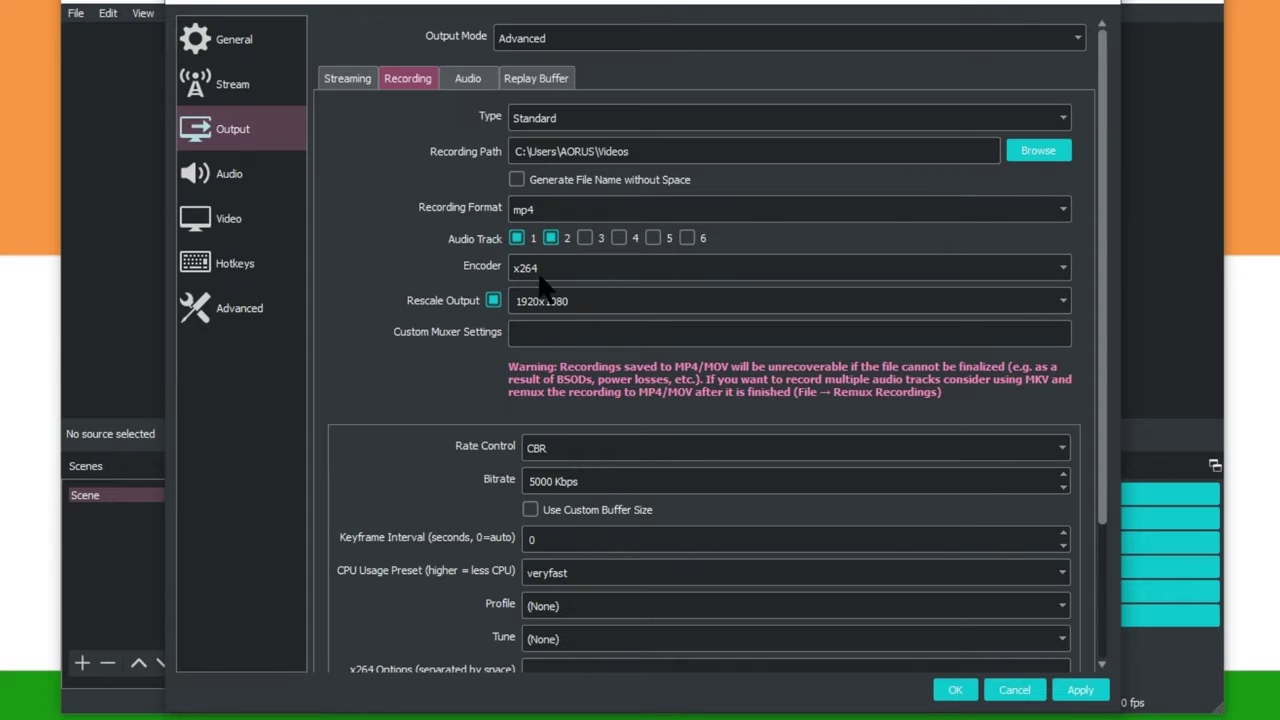
Toggle the recording's audio tracks, leaving only tracks 1 and 2 enabled.
left_click(515, 241)
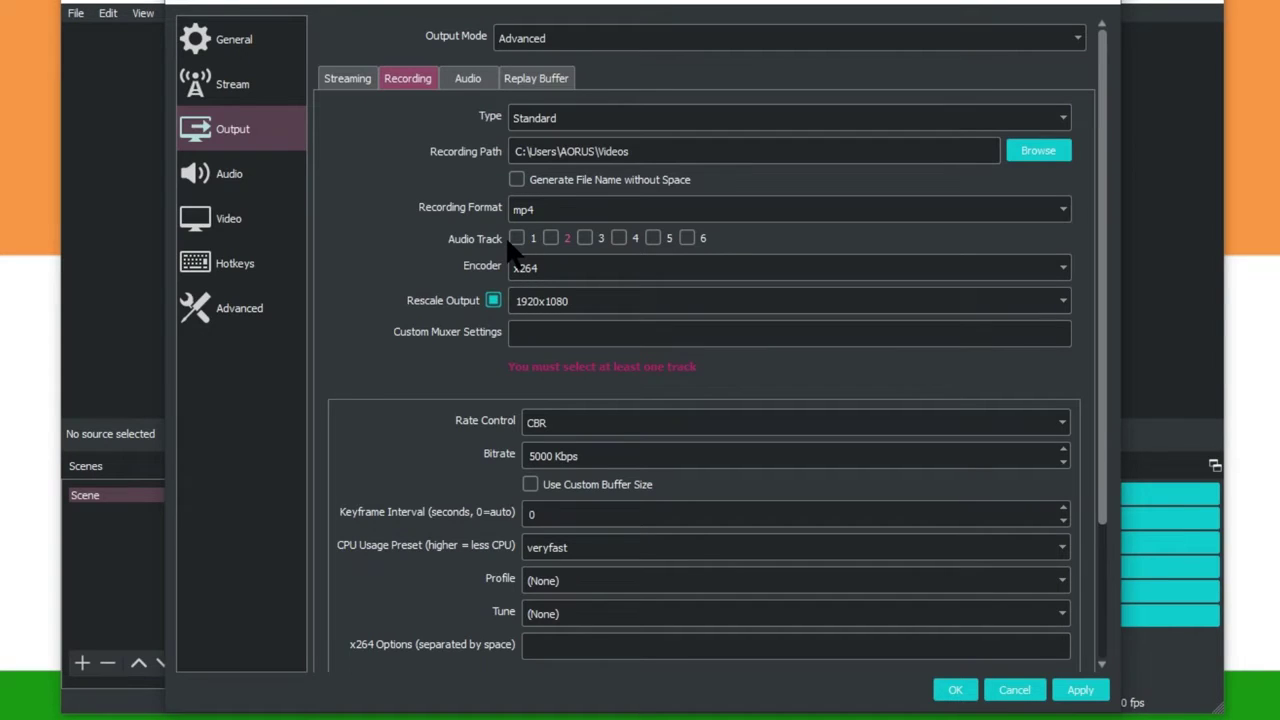
left_click(516, 239)
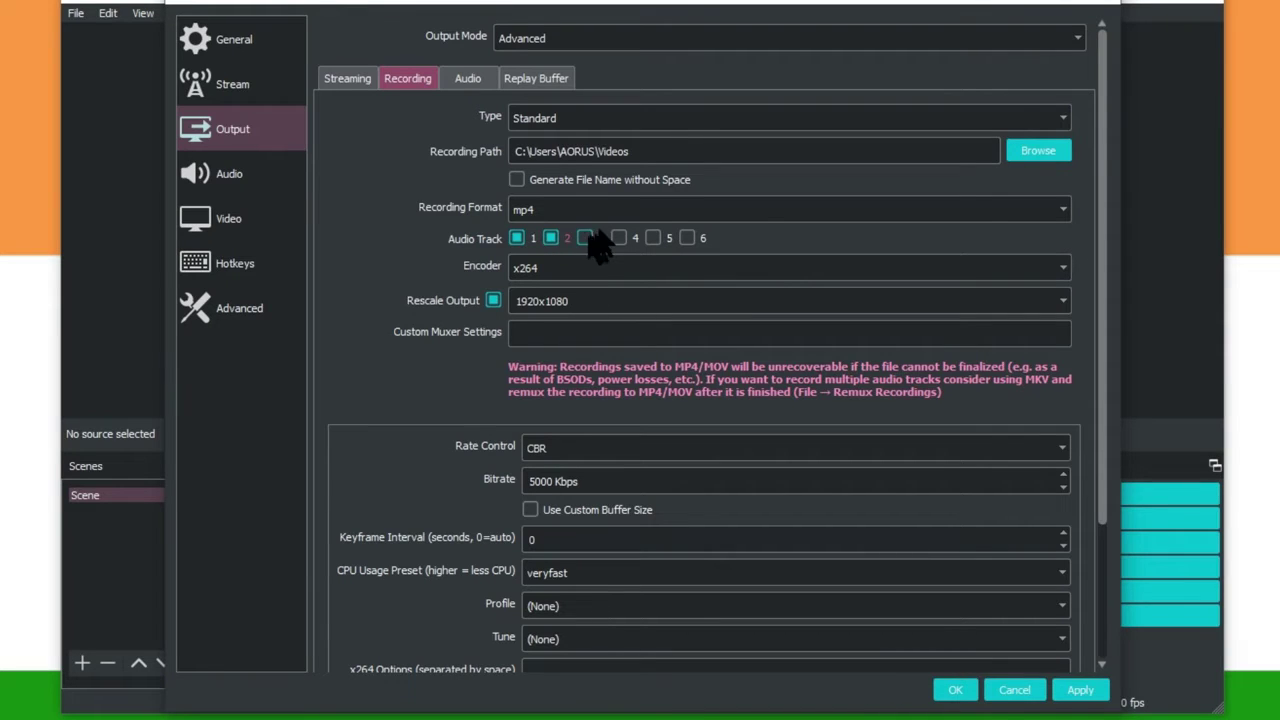
left_click(586, 238)
left_click(620, 237)
left_click(655, 237)
left_click(688, 238)
left_click(551, 238)
left_click(551, 238)
Set the recording encoder to x264 and leave Rescale Output disabled.
left_click(572, 268)
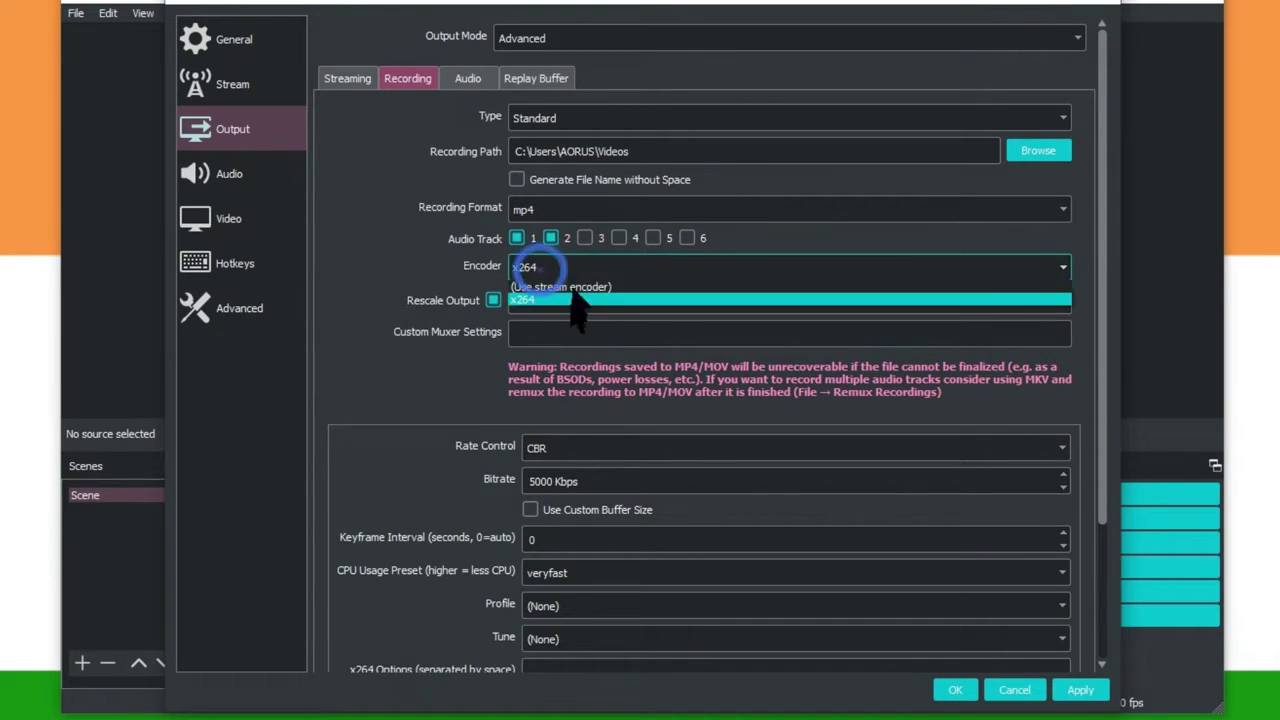
left_click(572, 284)
left_click(577, 274)
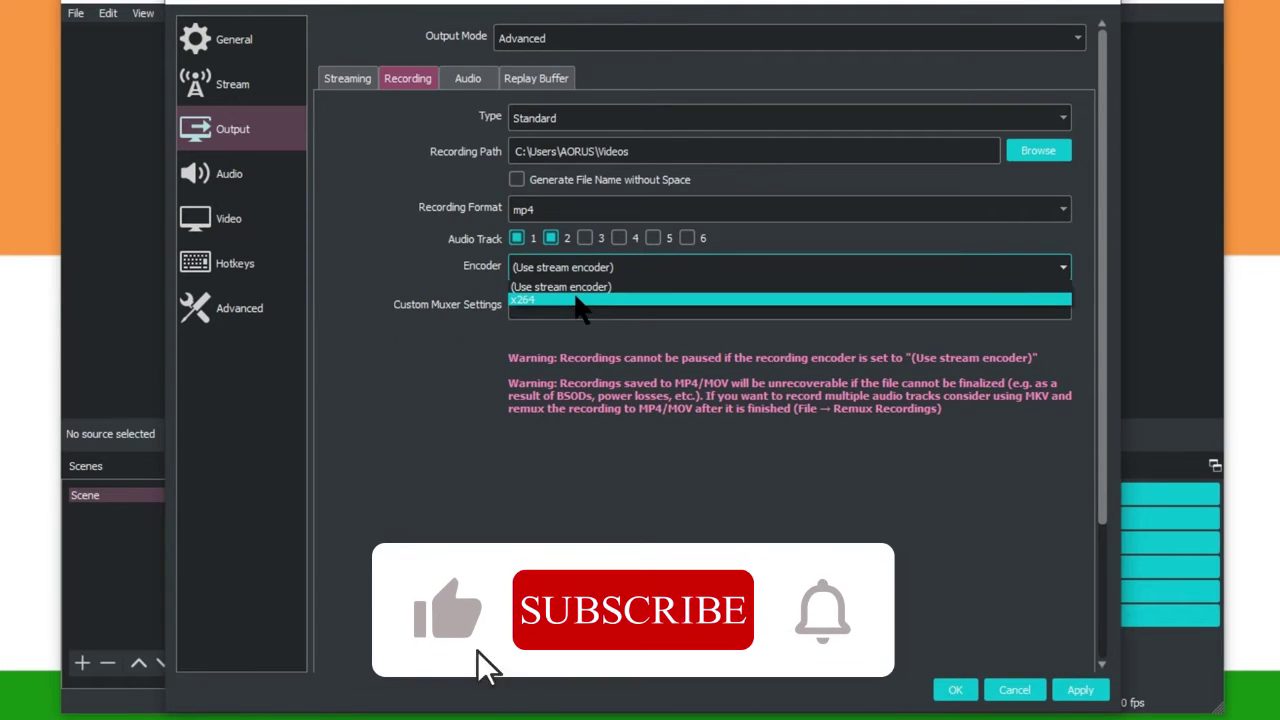
left_click(558, 299)
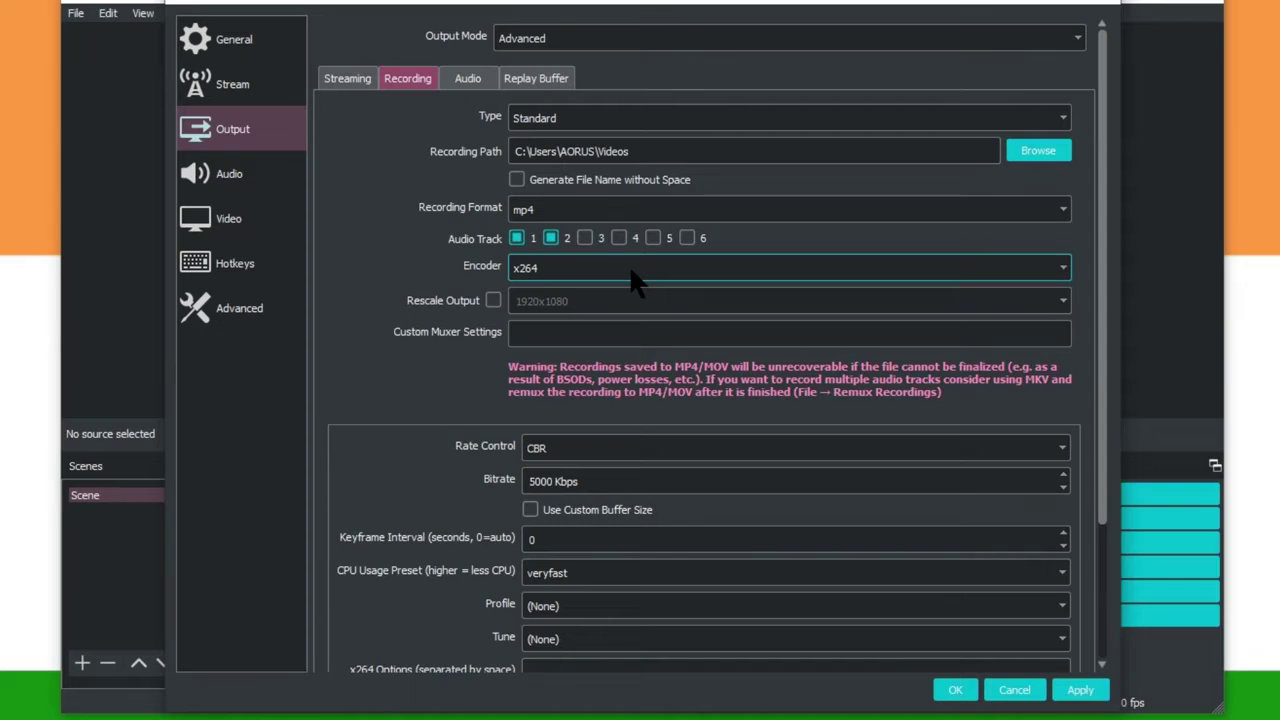
left_click(493, 302)
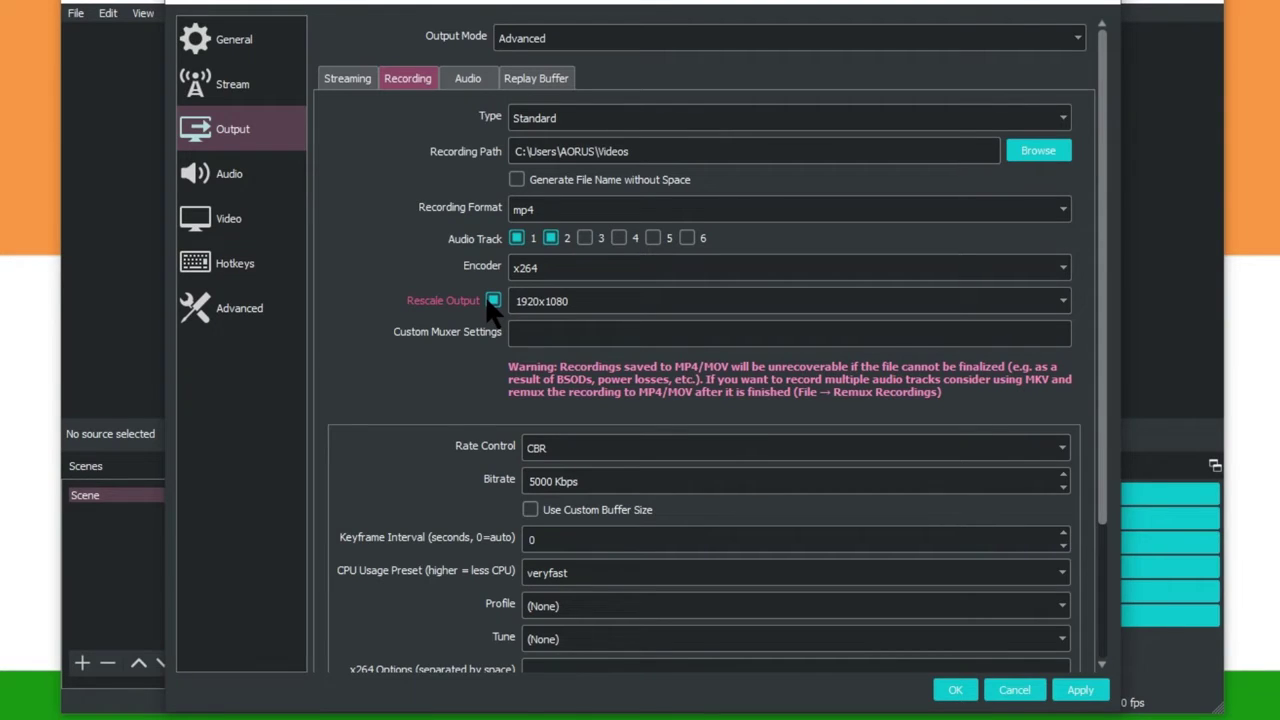
left_click(492, 302)
left_click(492, 302)
left_click(492, 301)
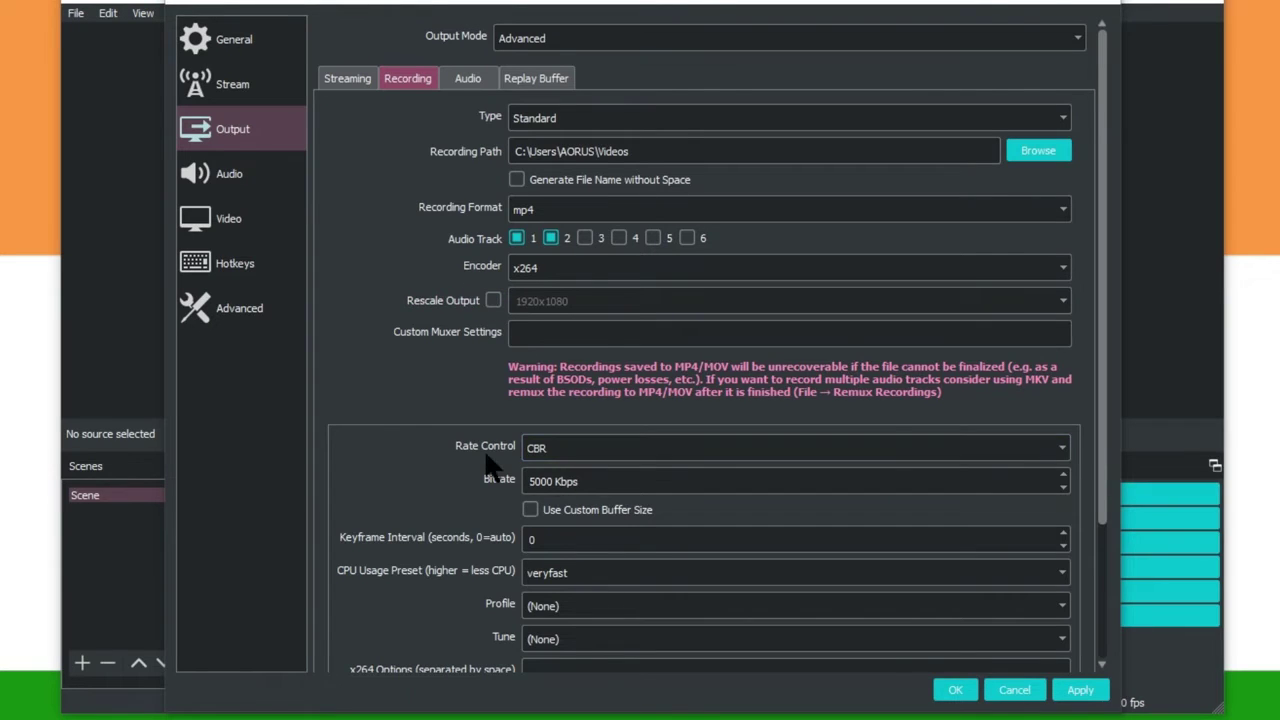
Set the recording's rate control to CBR and keep the bitrate at 5000 Kbps.
left_click(553, 450)
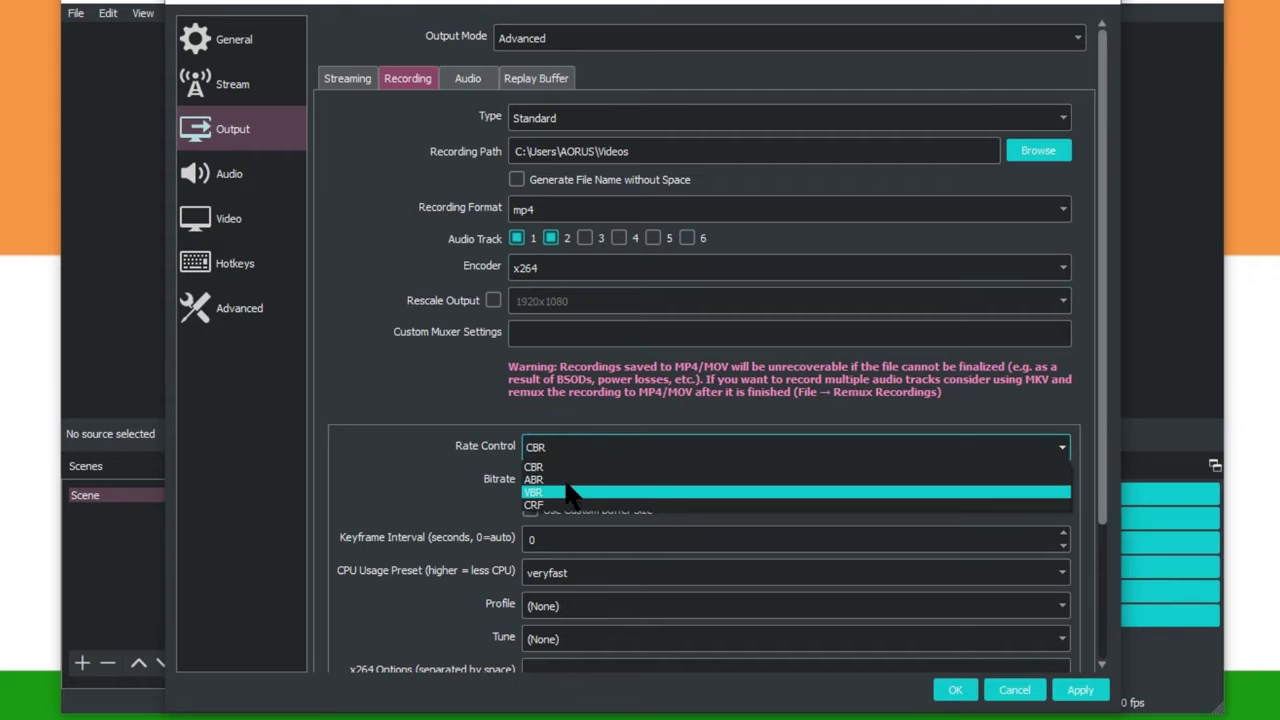
left_click(570, 468)
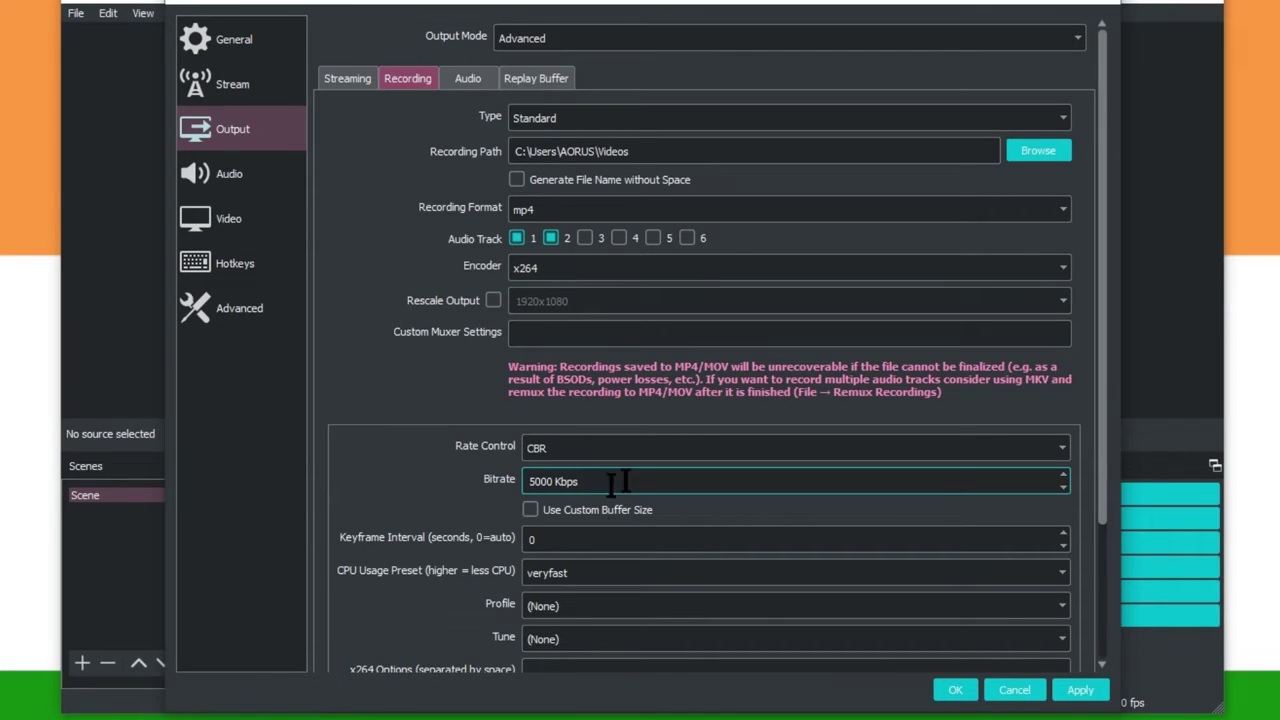
triple_click(588, 482)
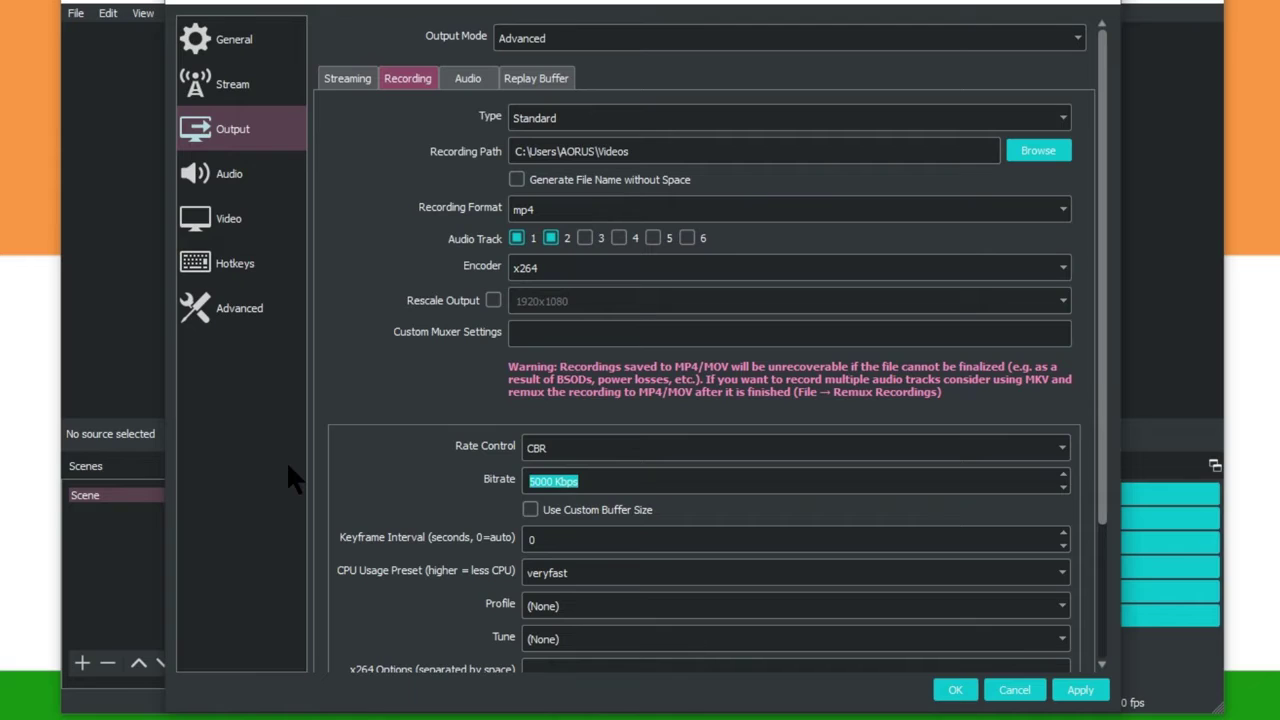
key("Right")
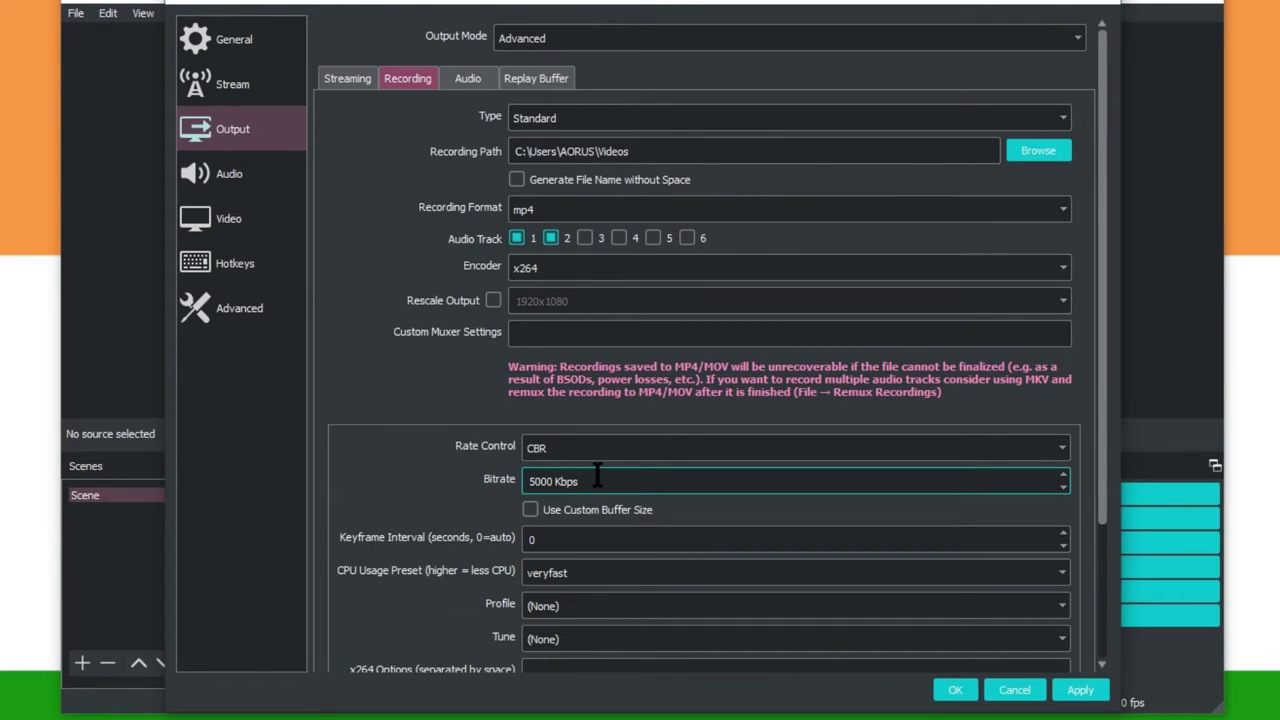
Set the x264 encoder's CPU usage preset to fast.
scroll(400, 505, "down", 3)
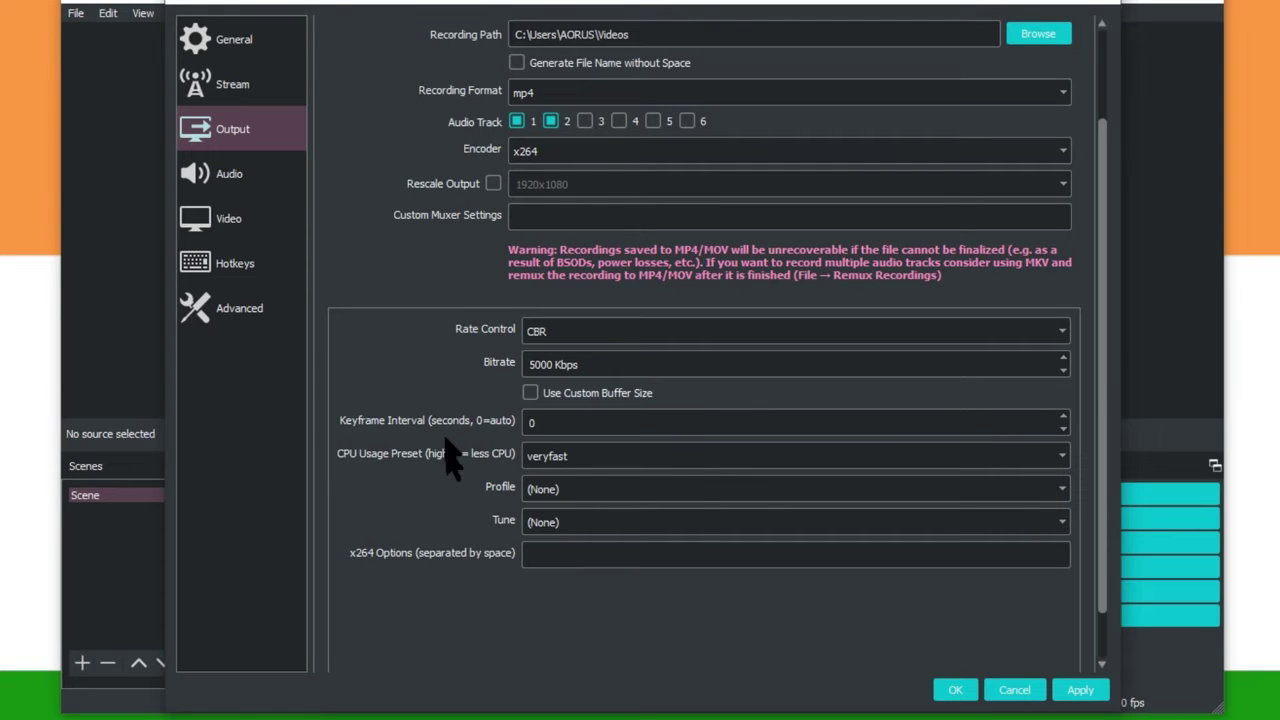
left_click(546, 458)
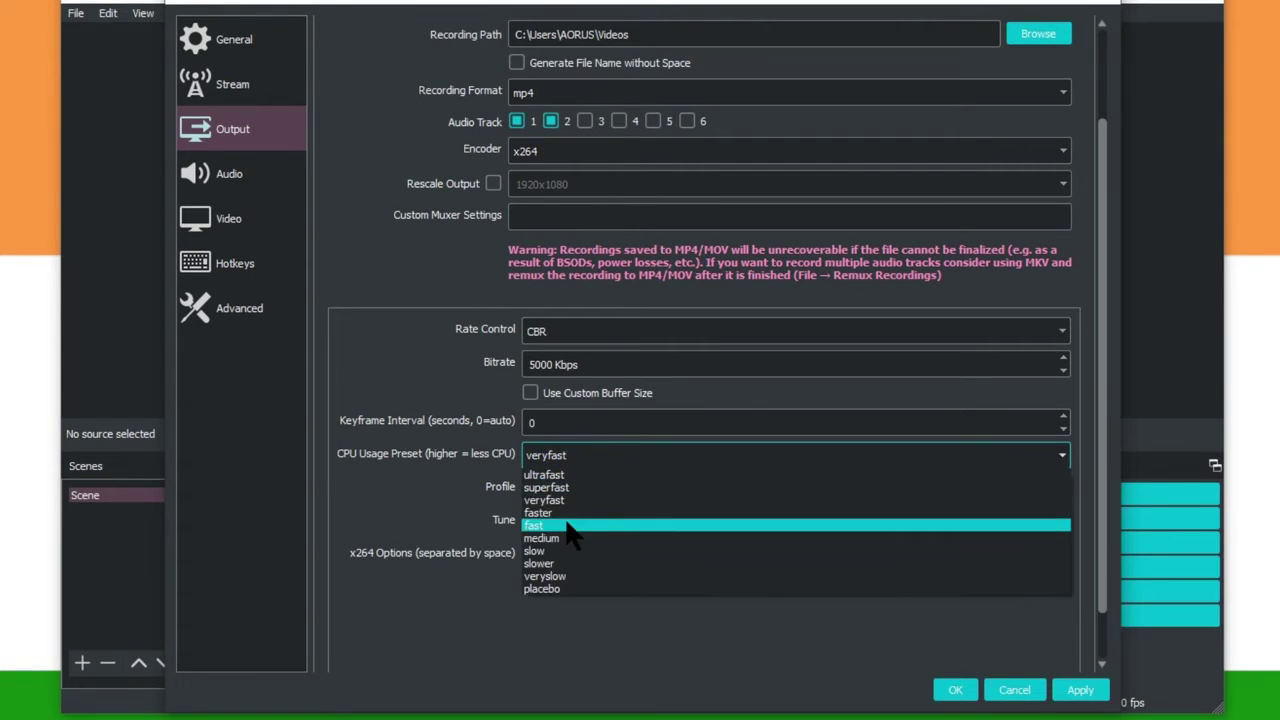
left_click(568, 522)
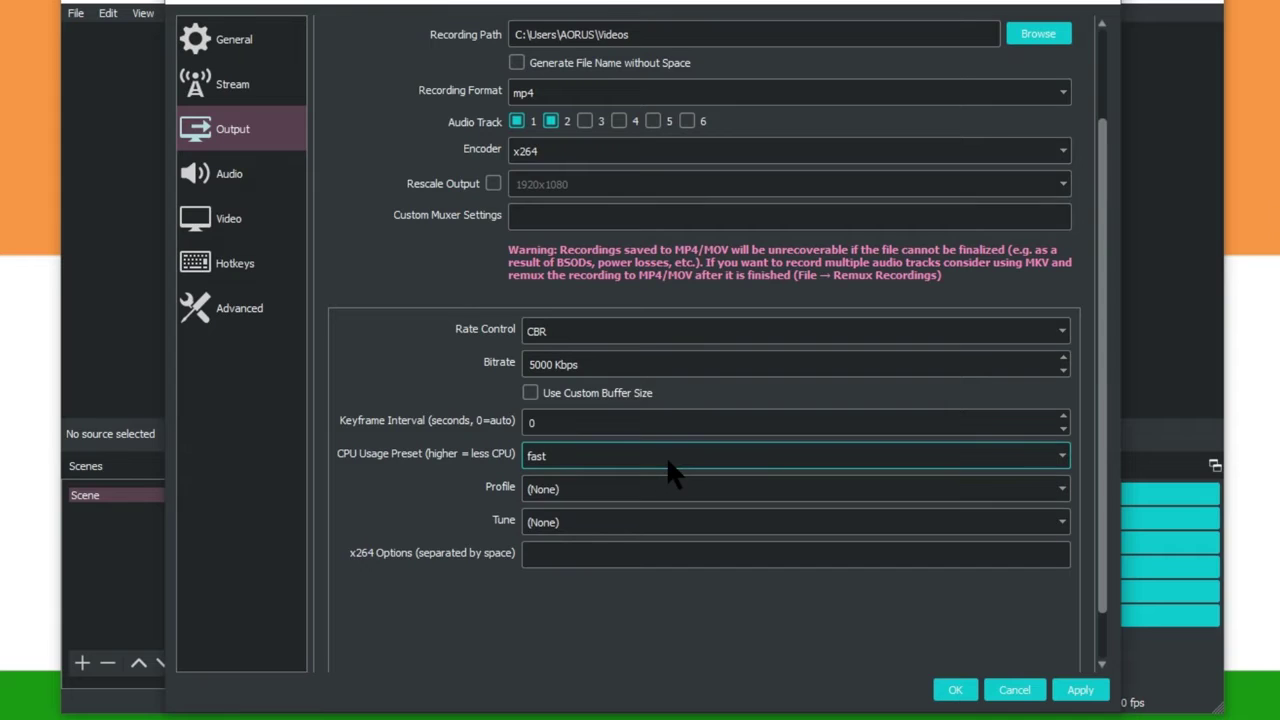
In the video settings, set the base canvas resolution to 1920x1080 and keep the output scaled resolution at 1920x1080.
left_click(222, 229)
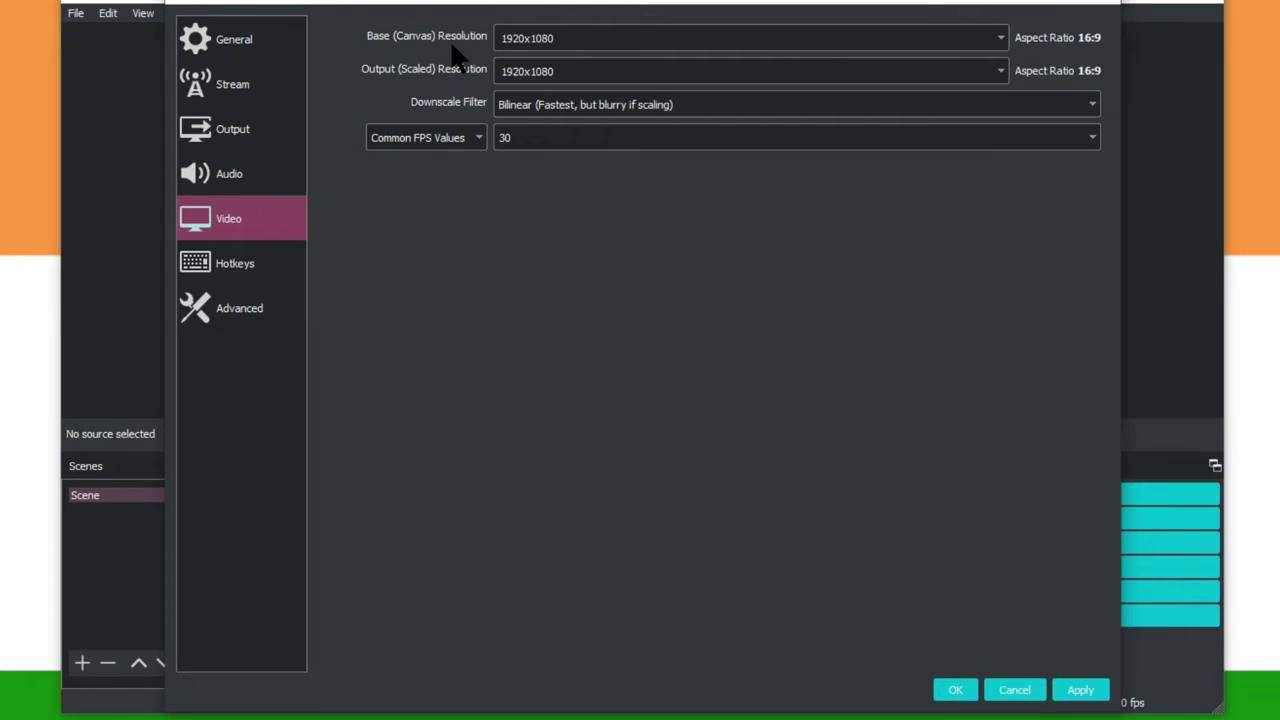
left_click(1001, 39)
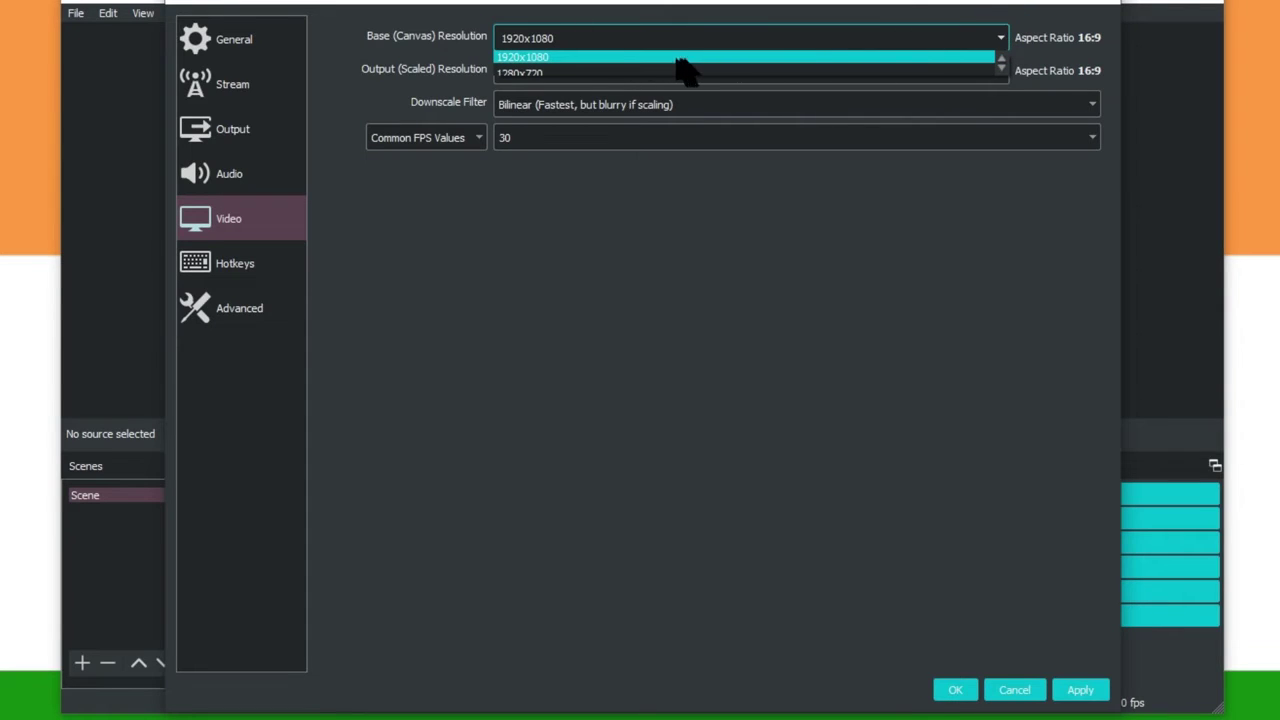
left_click(541, 57)
left_click(1000, 37)
scroll(1000, 50, "down", 1)
left_click(1000, 38)
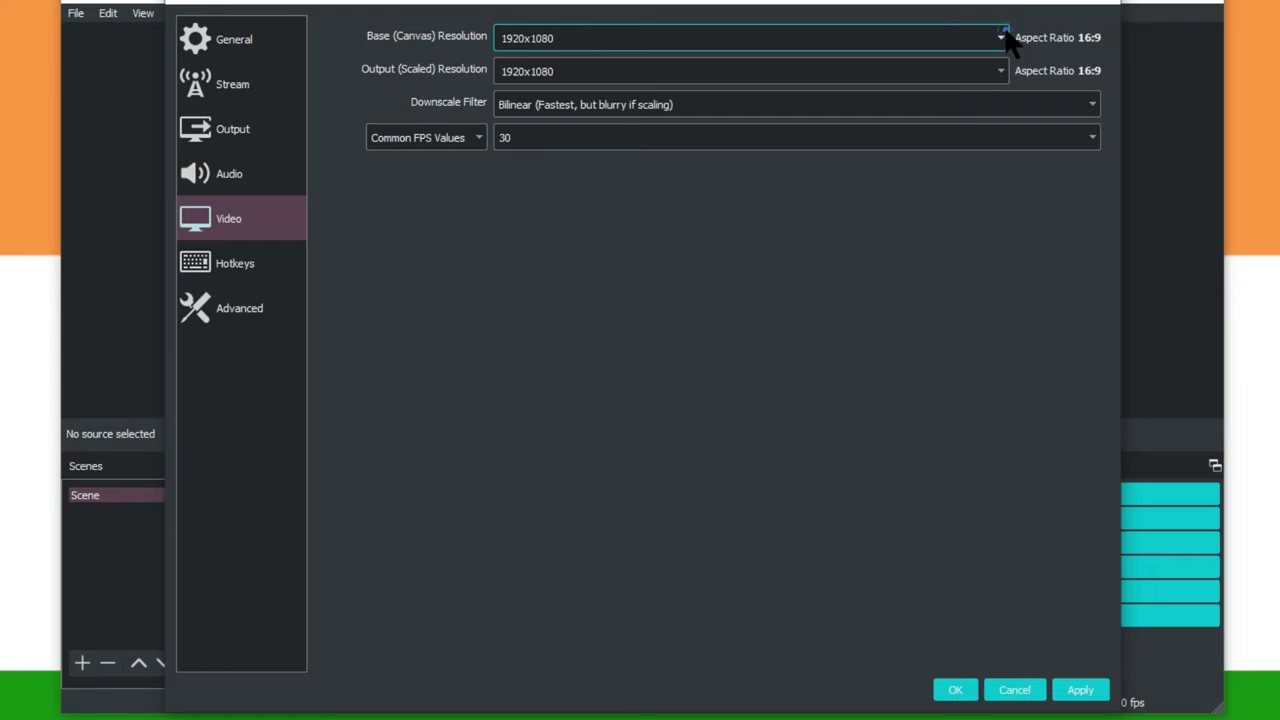
left_click(1000, 37)
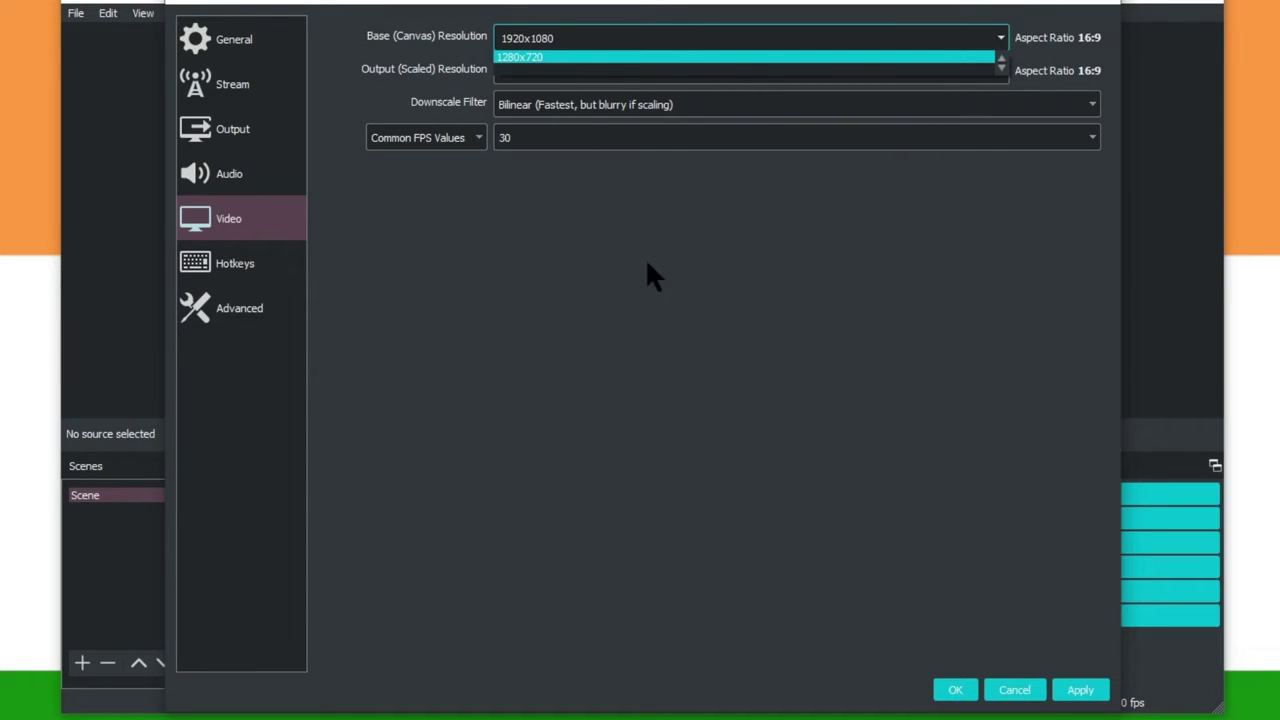
left_click(654, 292)
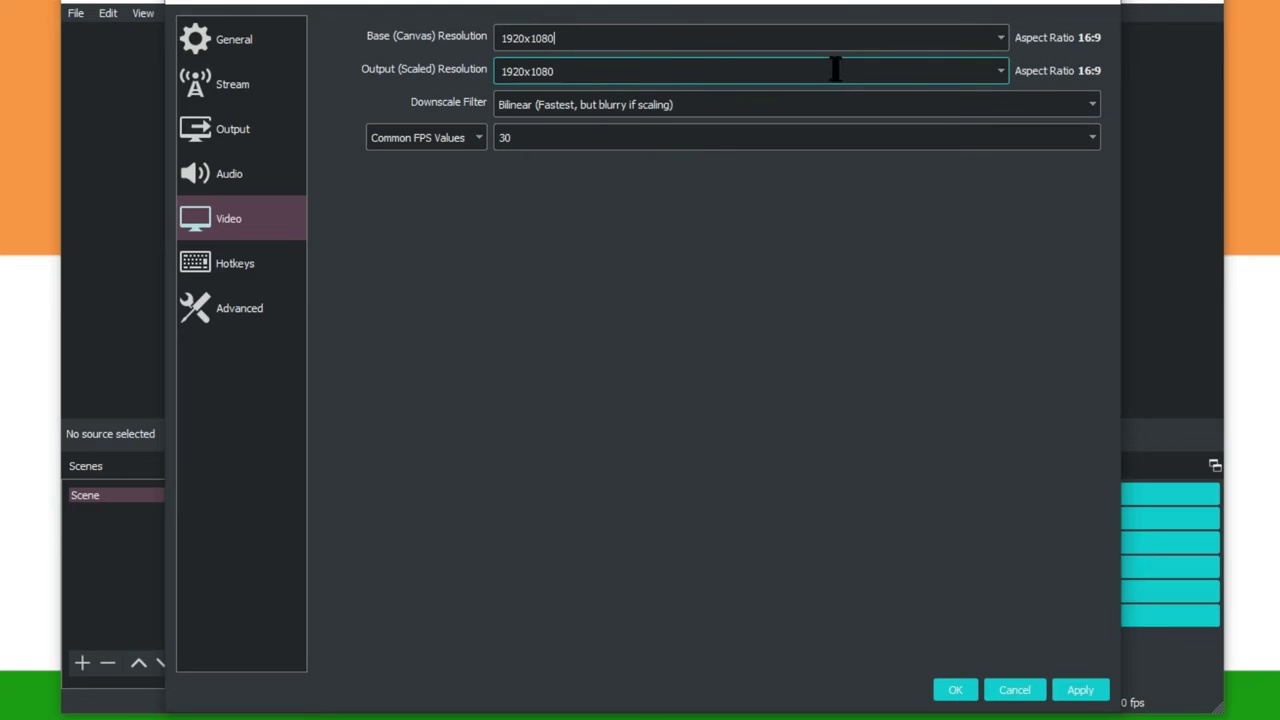
left_click(1002, 66)
left_click(1002, 64)
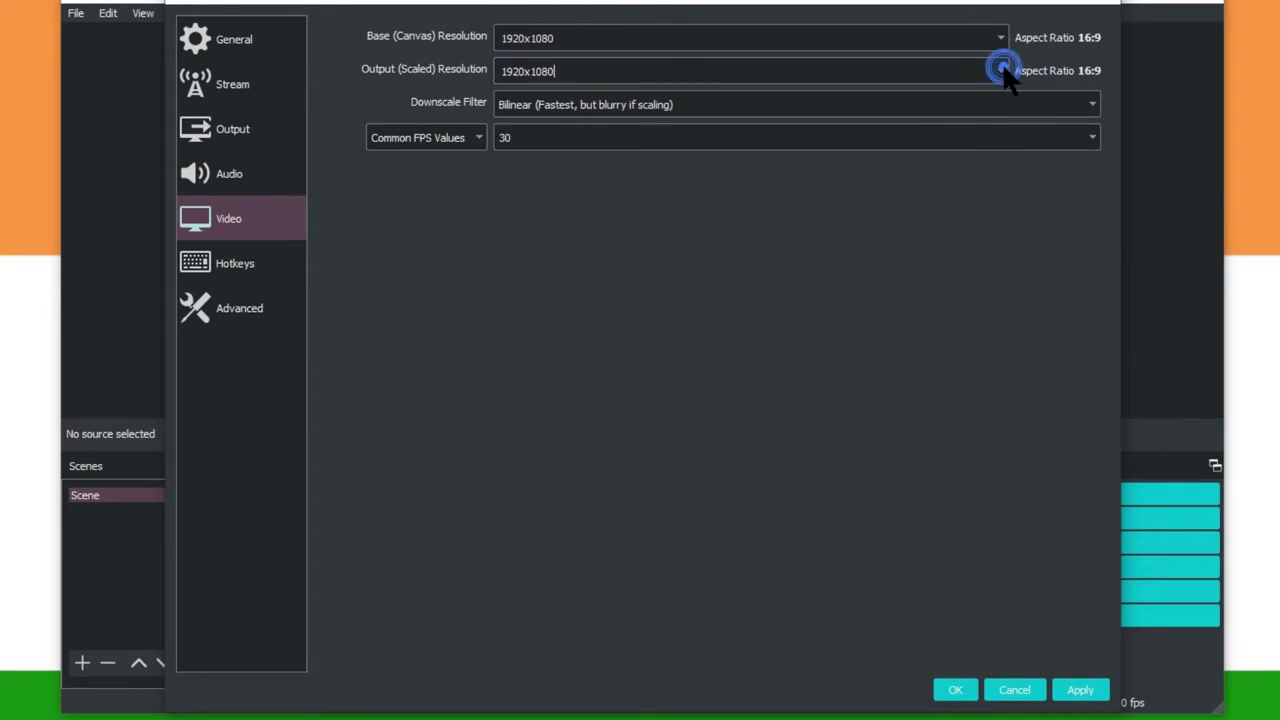
Set the downscale filter to Bilinear (Fastest, but blurry if scaling) and the common FPS value to 30.
left_click(553, 116)
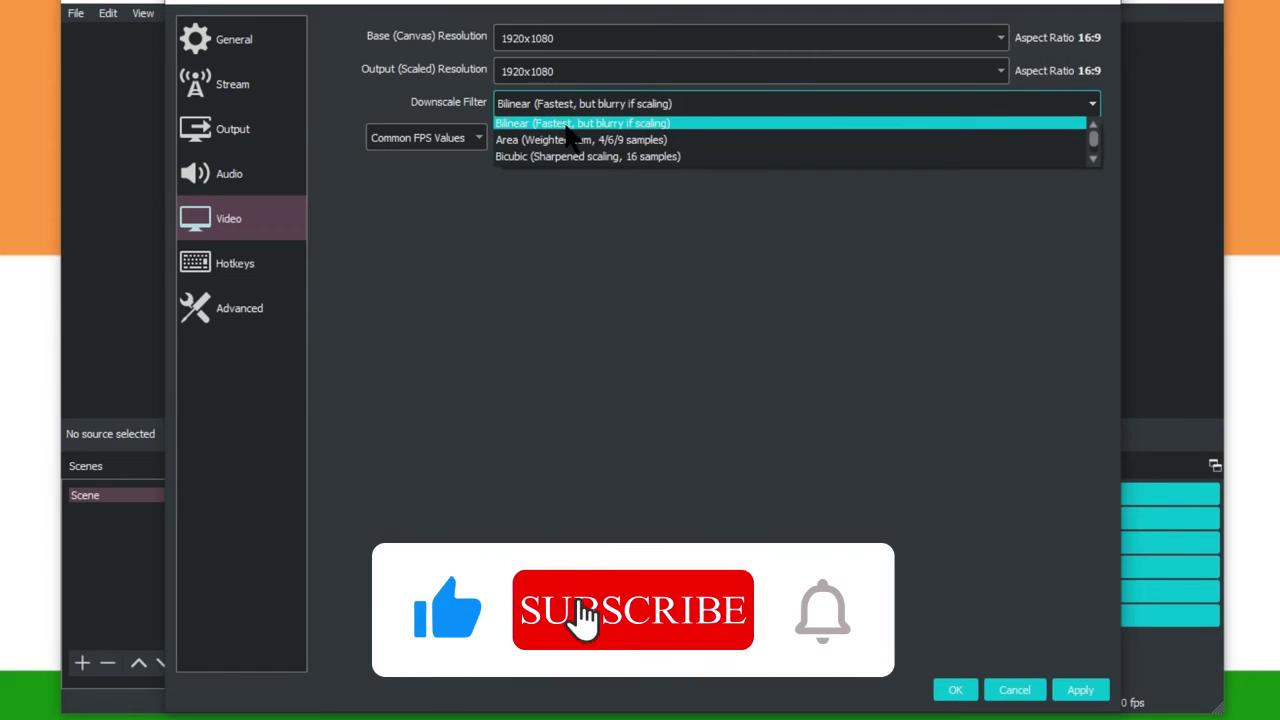
left_click(566, 126)
left_click(606, 105)
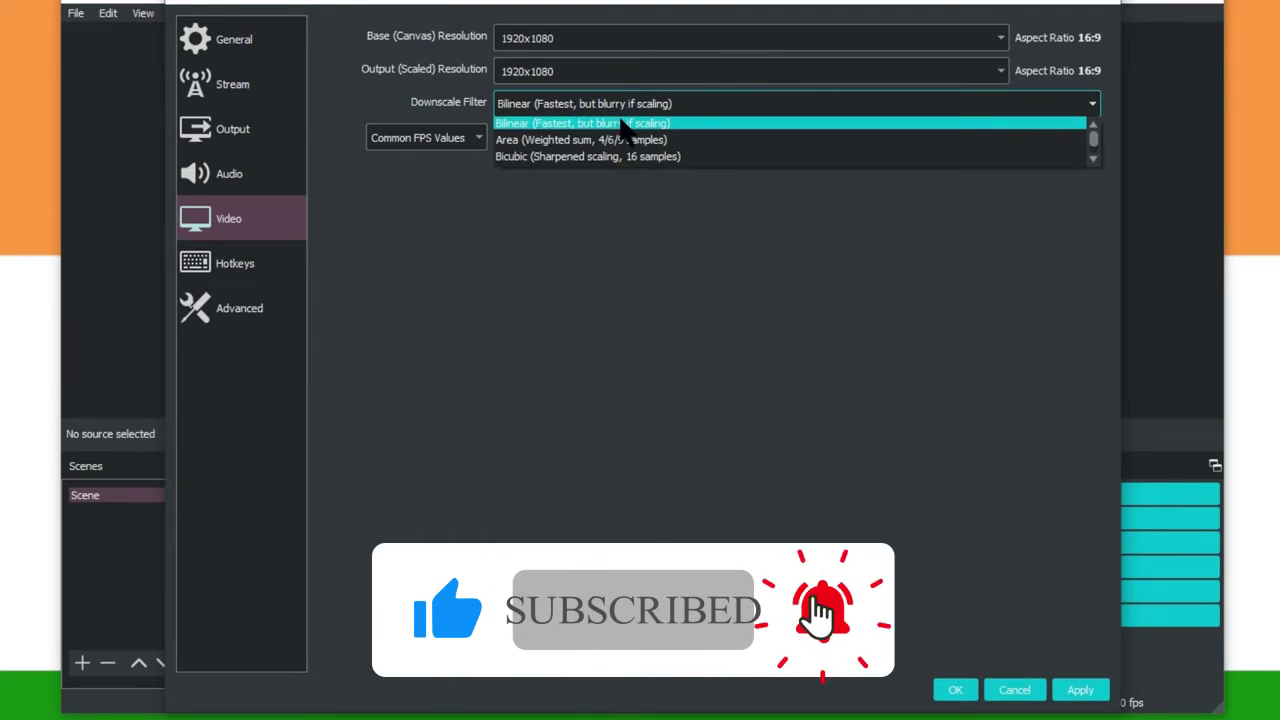
scroll(623, 168, "down", 1)
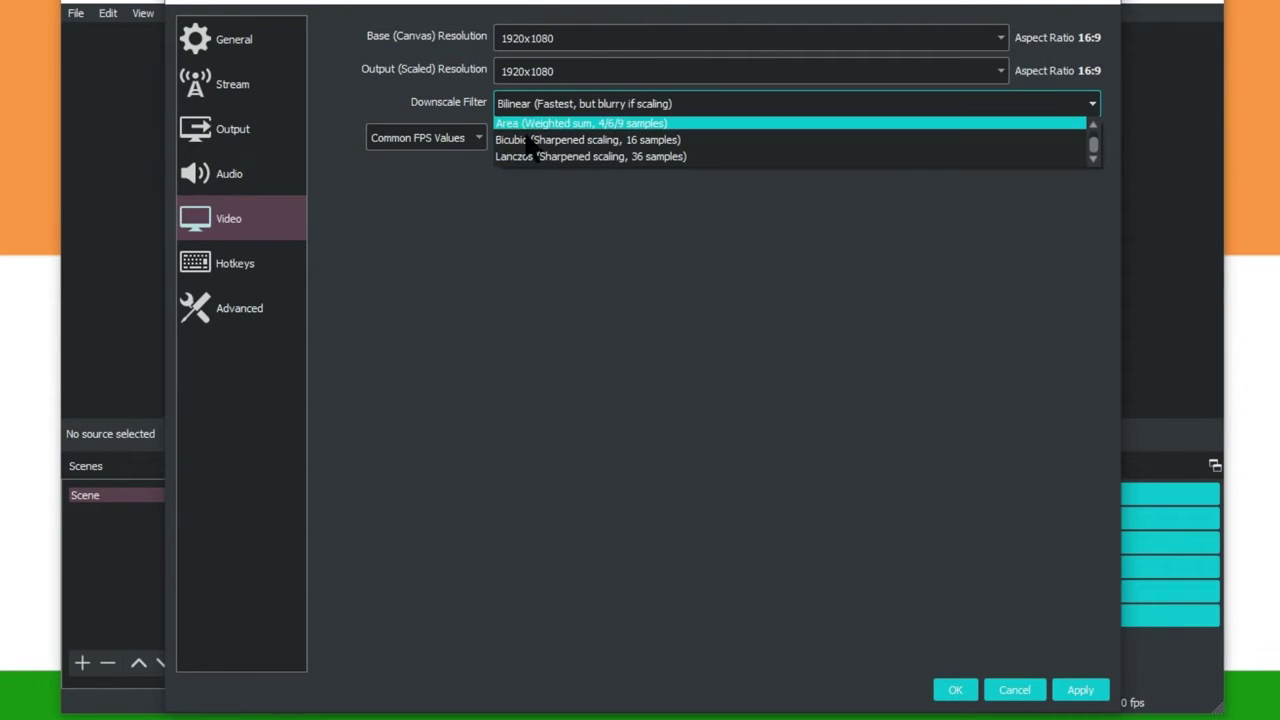
left_click(557, 177)
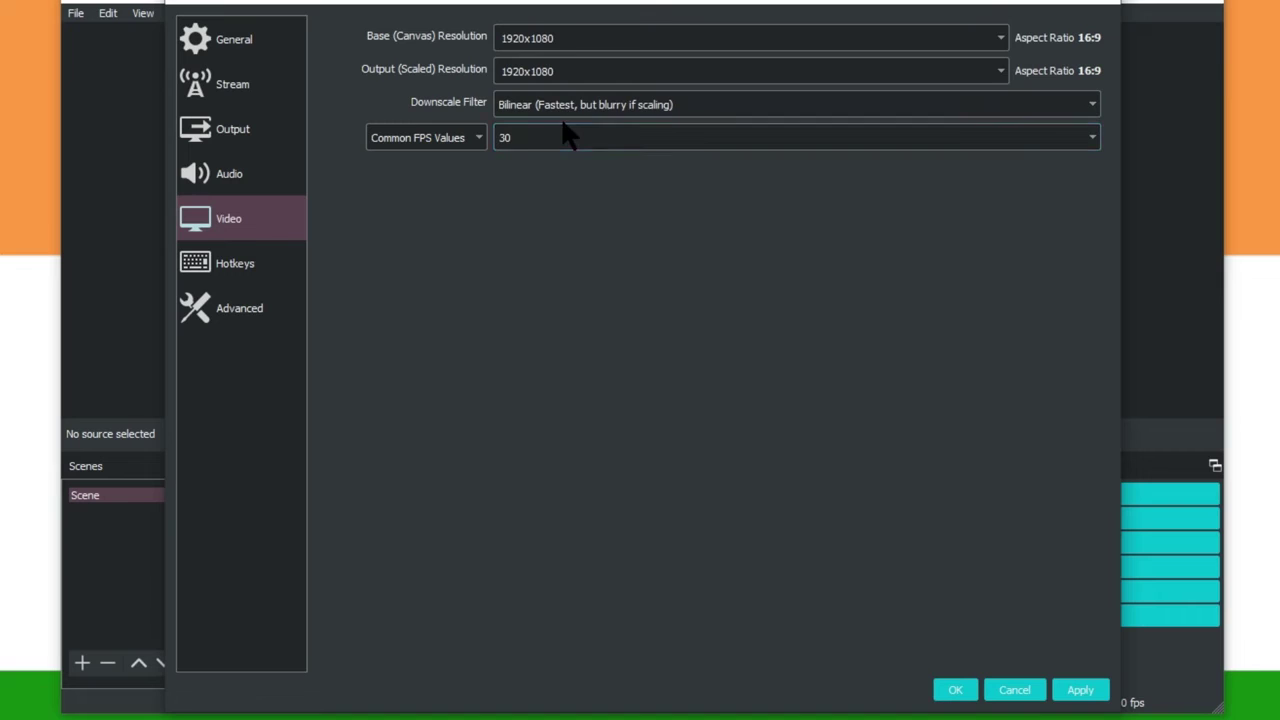
left_click(510, 142)
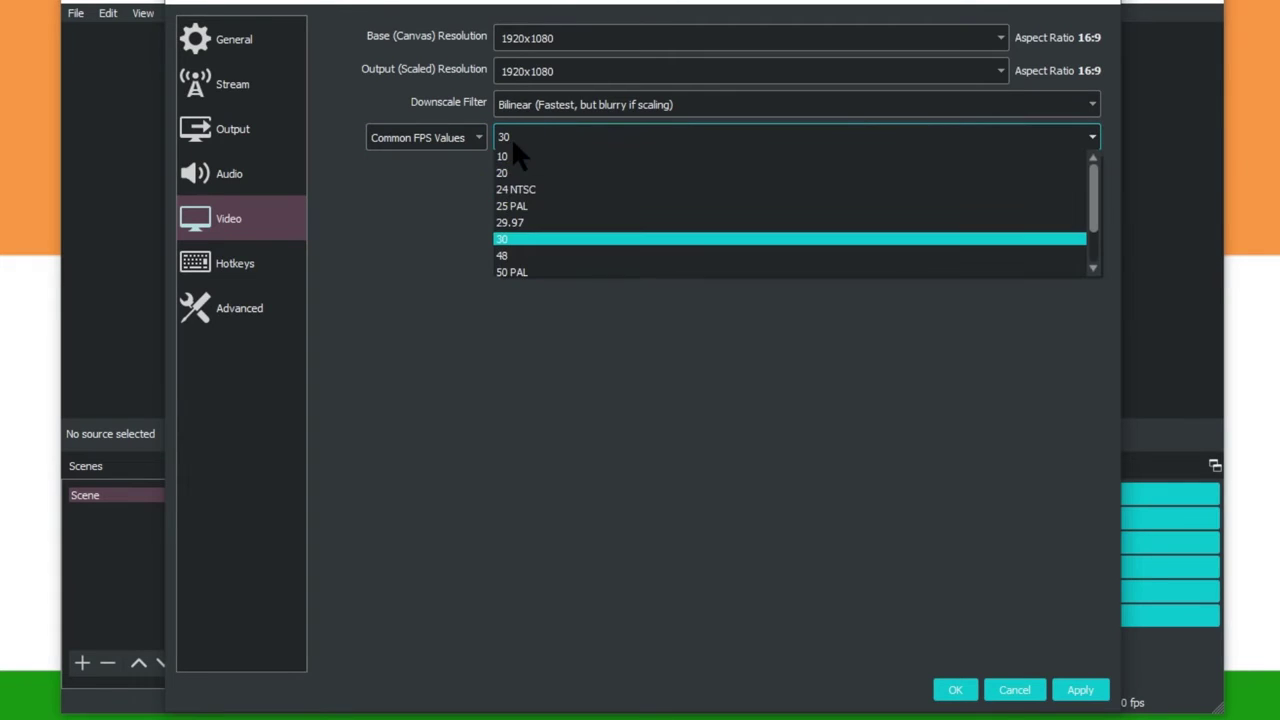
left_click(548, 245)
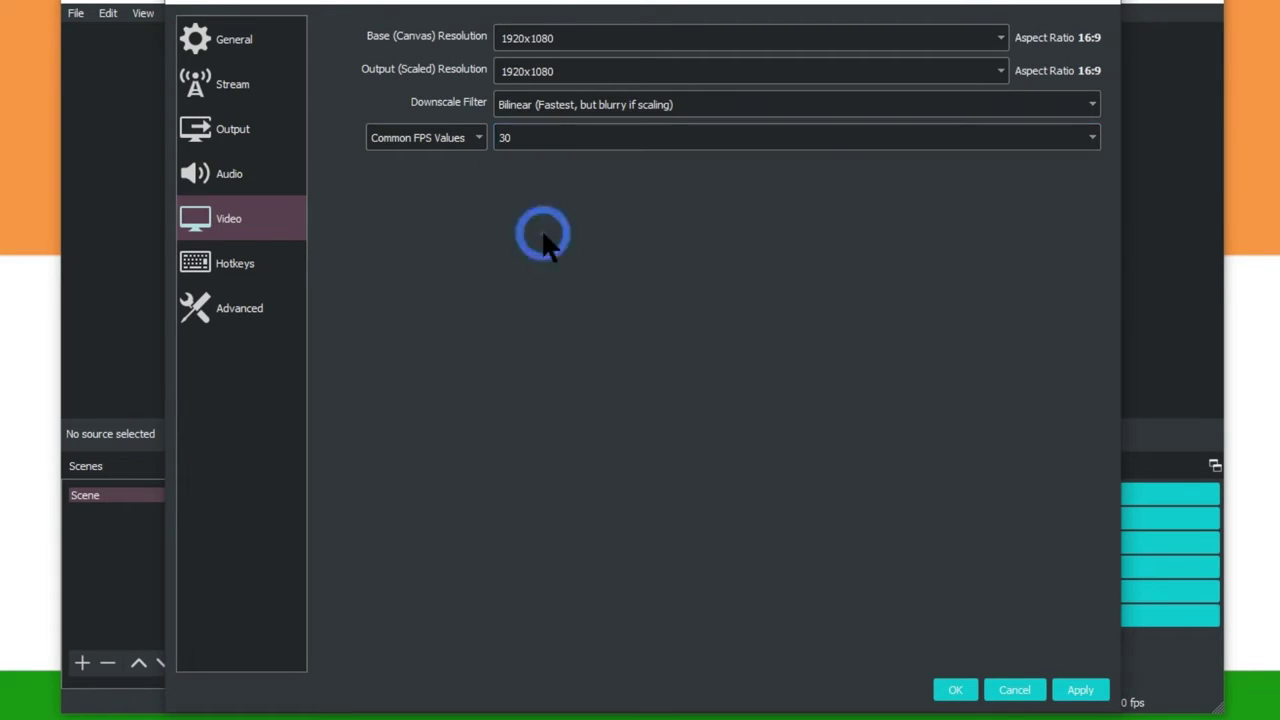
Reselect 30 as the common FPS value in the video settings.
scroll(550, 143, "down", 4)
left_click(607, 140)
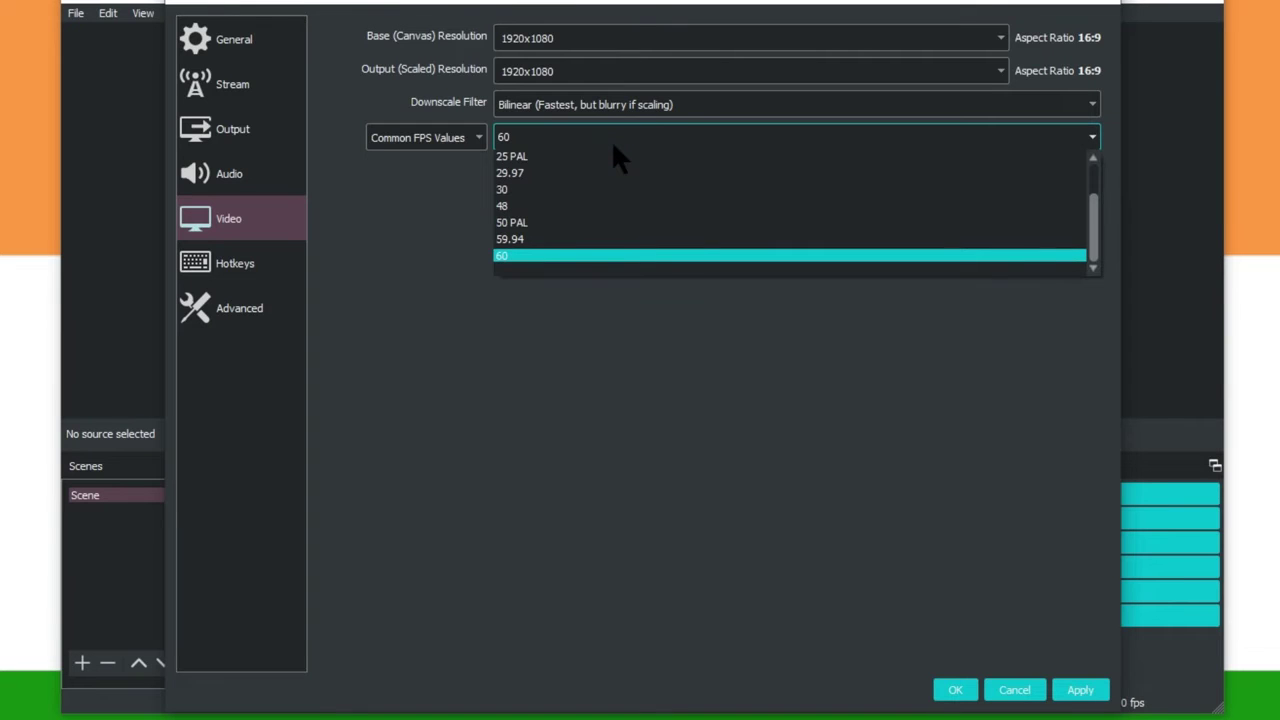
left_click(548, 190)
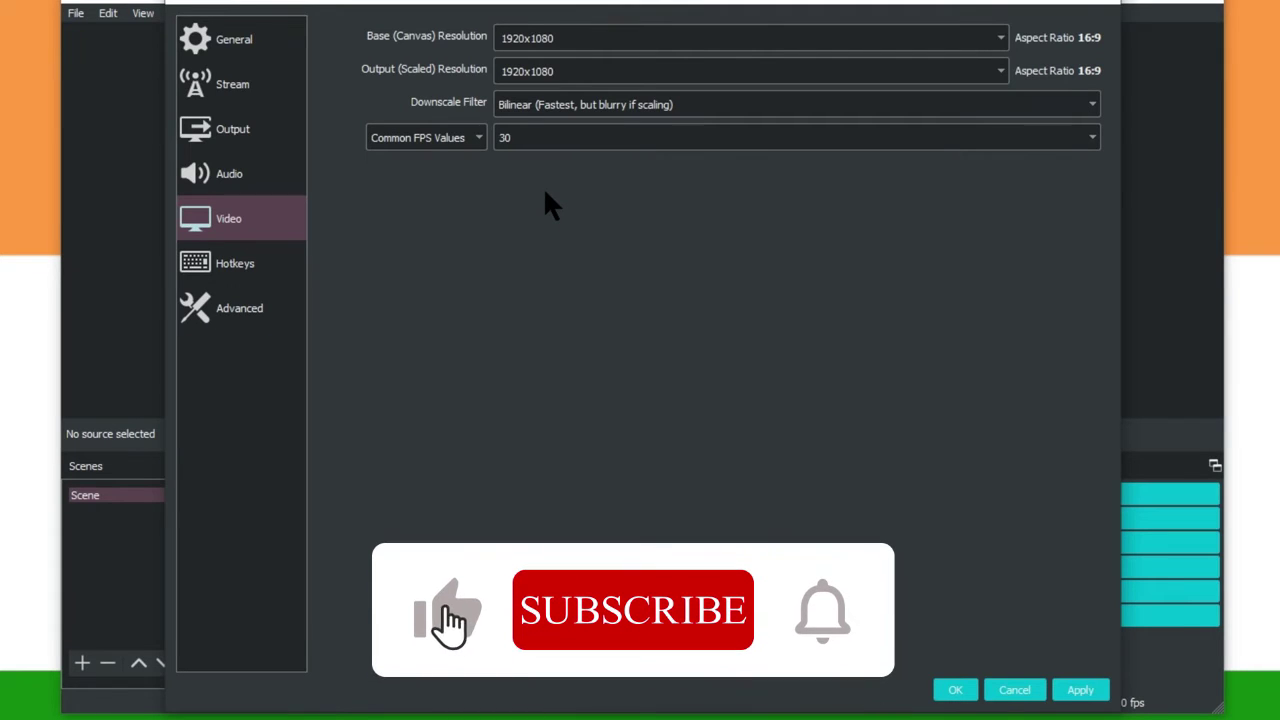
In the advanced settings, keep the process priority at Normal, apply the changes and close the settings.
left_click(270, 316)
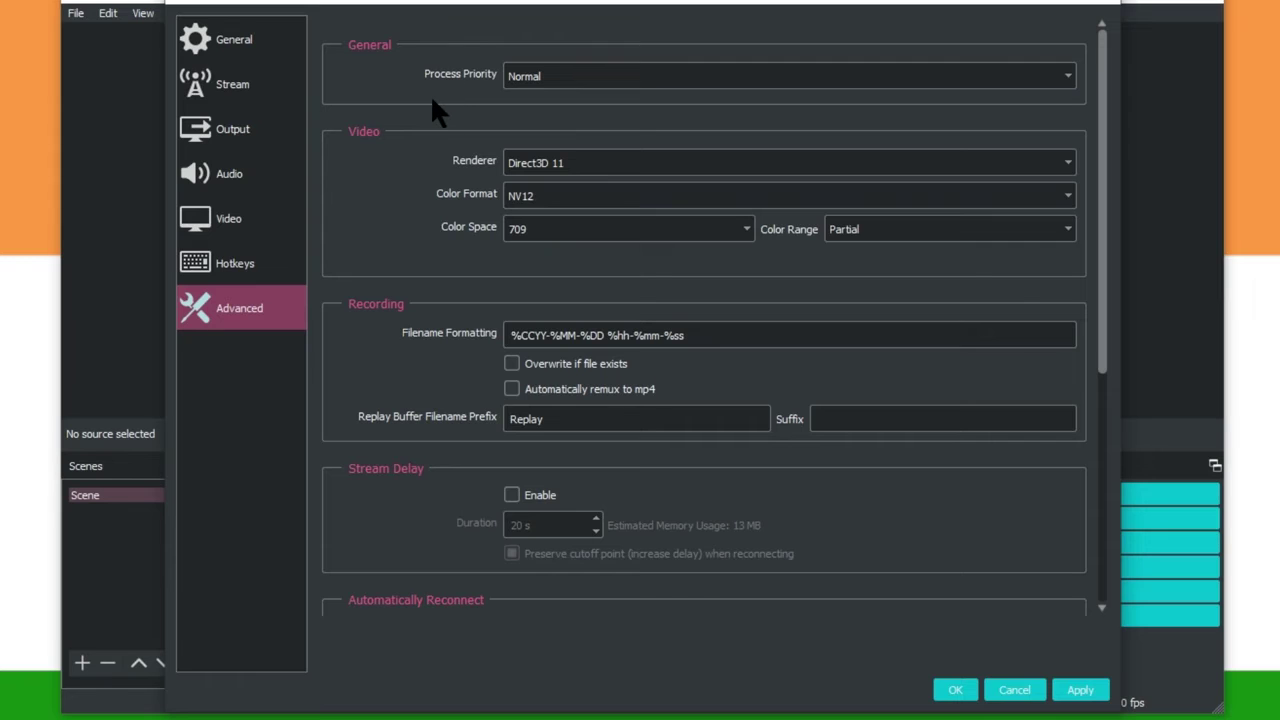
left_click(551, 75)
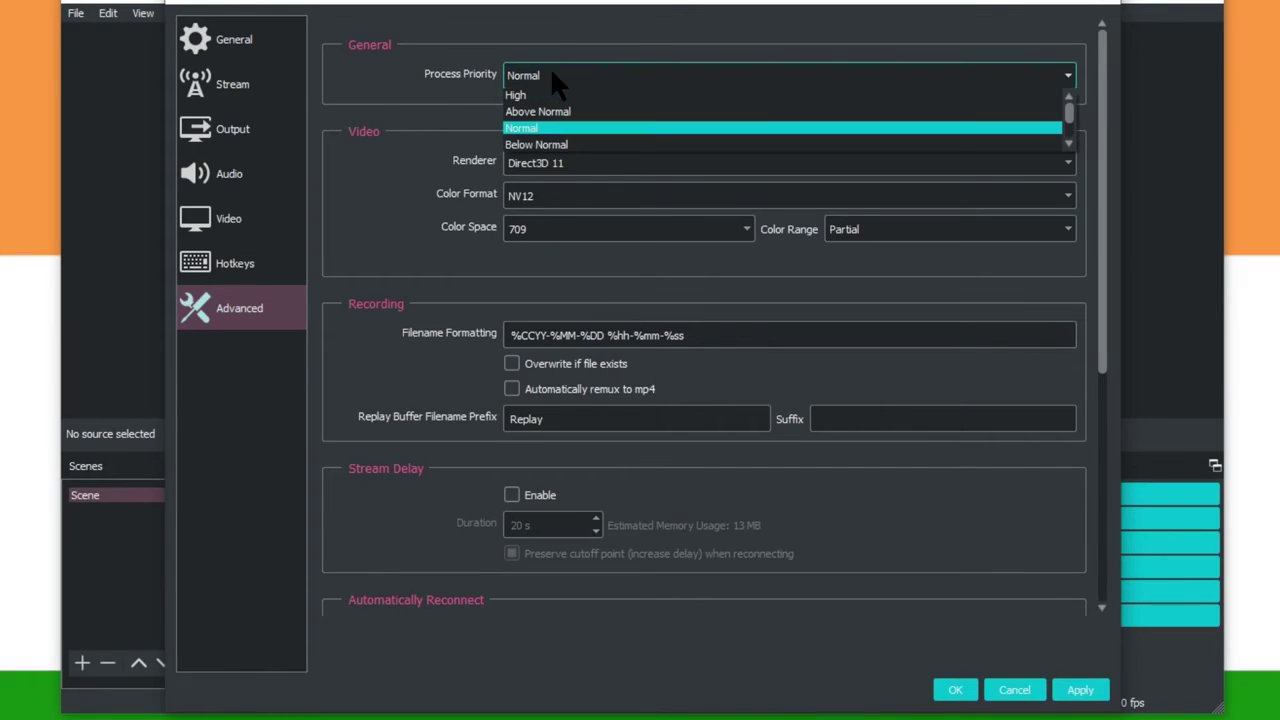
left_click(572, 127)
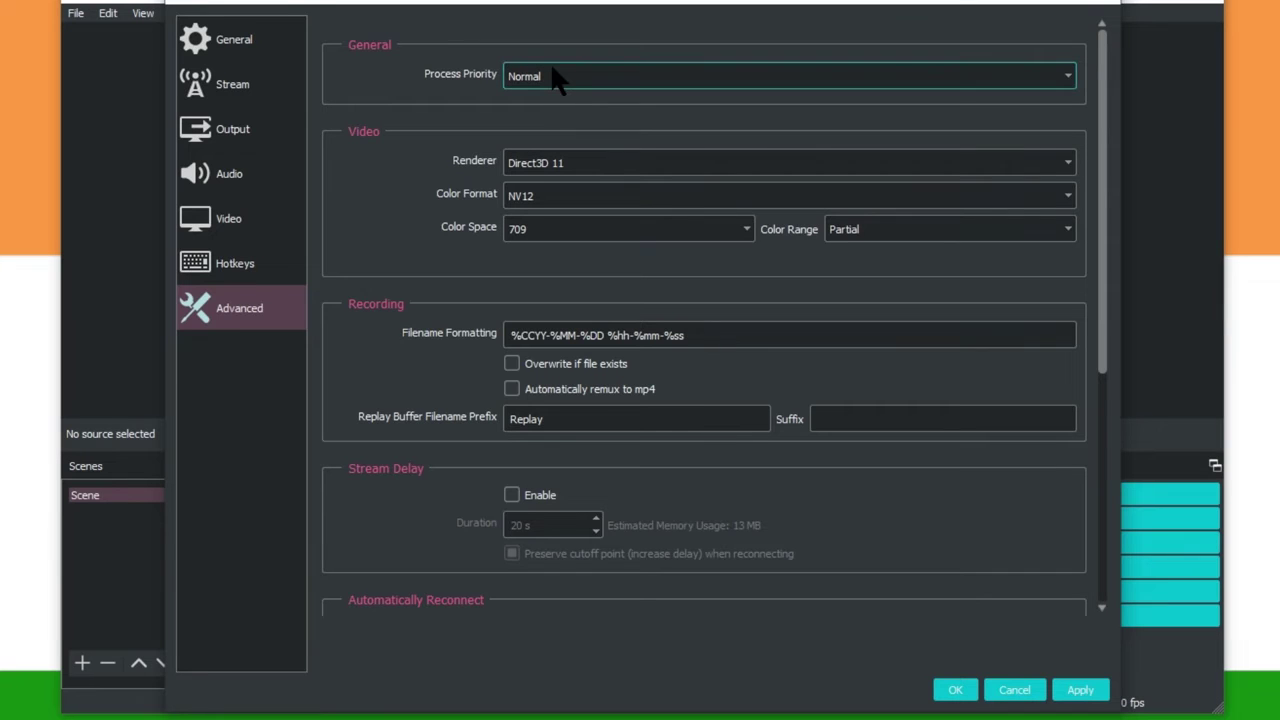
left_click(1078, 690)
left_click(1030, 690)
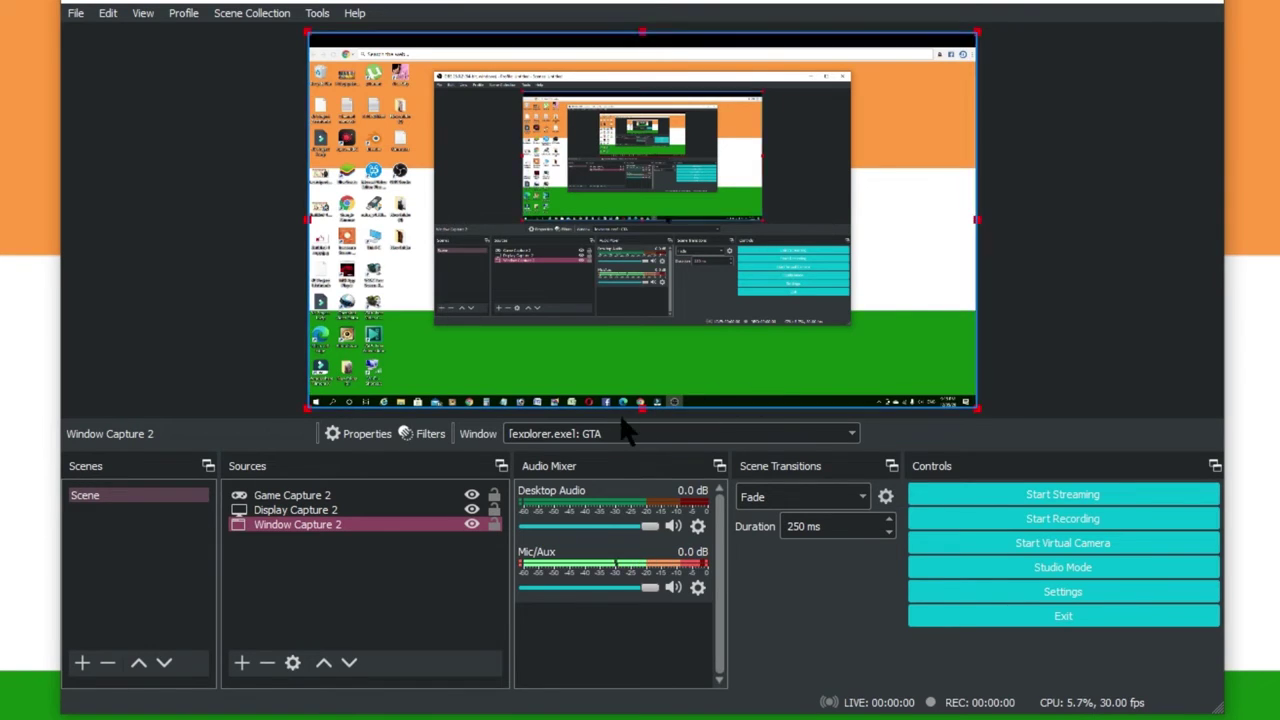
Remove the existing Window Capture 2, Display Capture 2 and Game Capture 2 sources from the scene.
left_click(380, 527)
key("Delete")
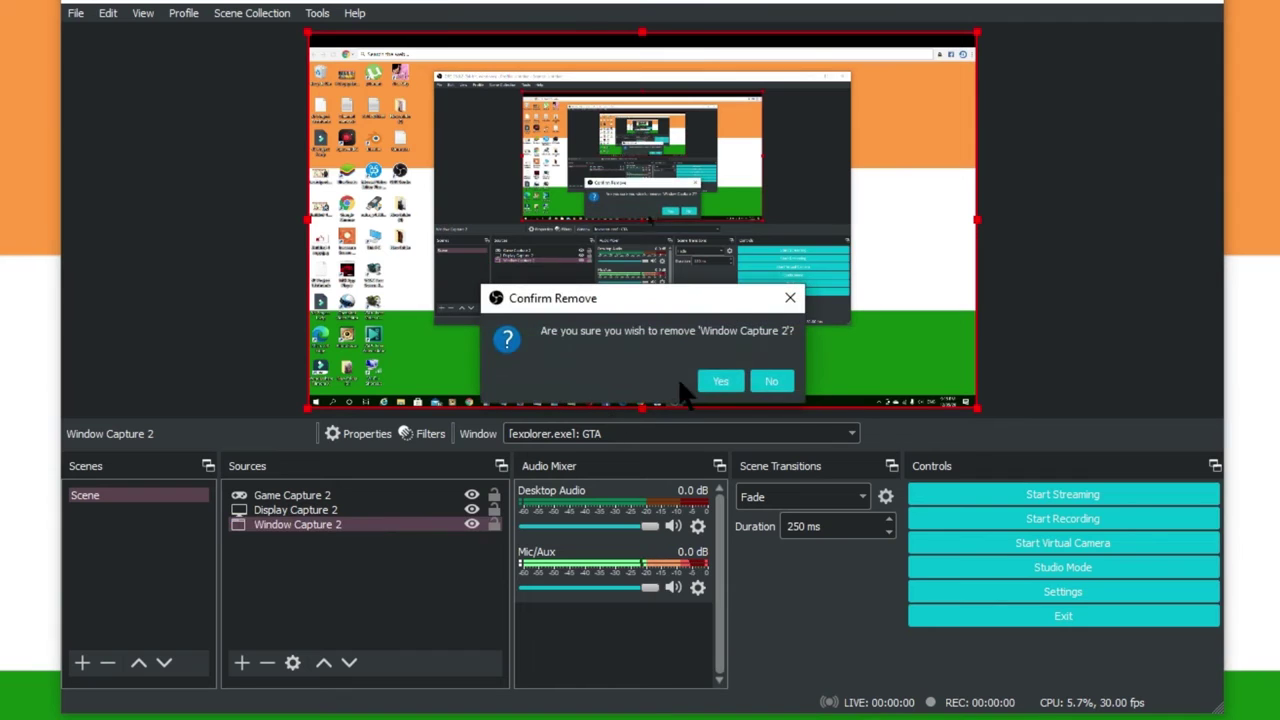
left_click(721, 379)
left_click(350, 508)
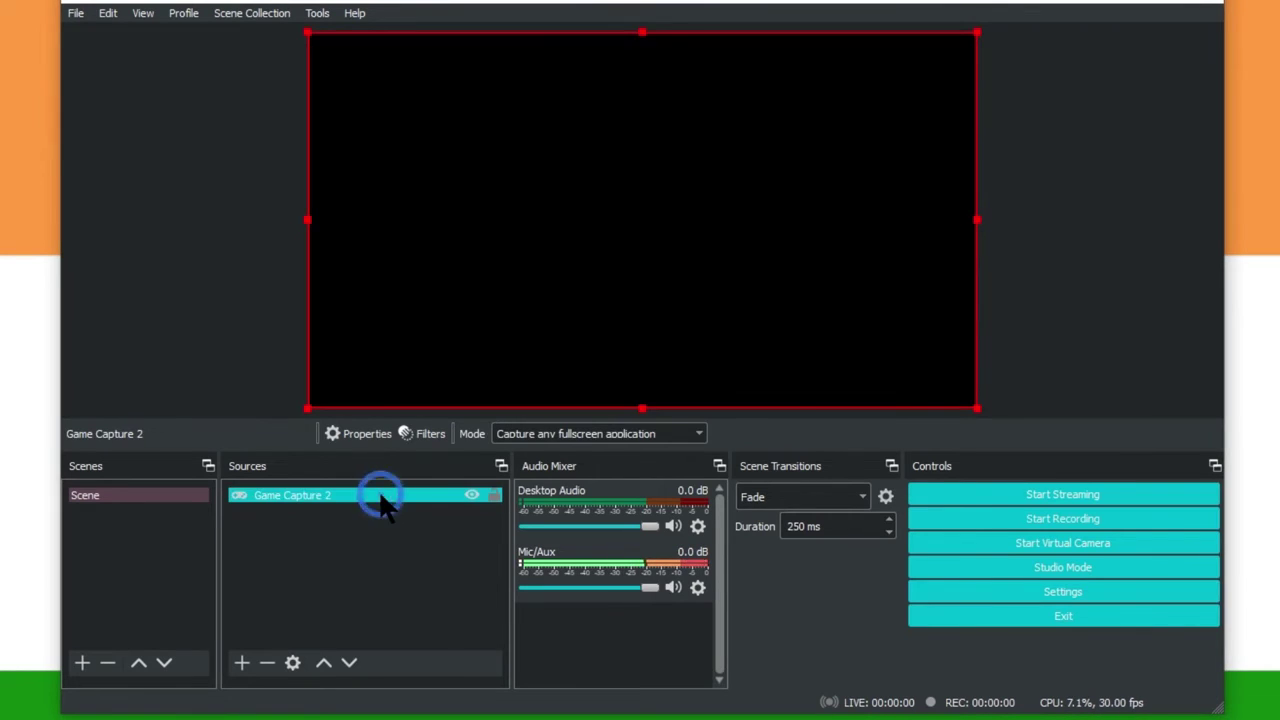
key("Delete")
left_click(722, 381)
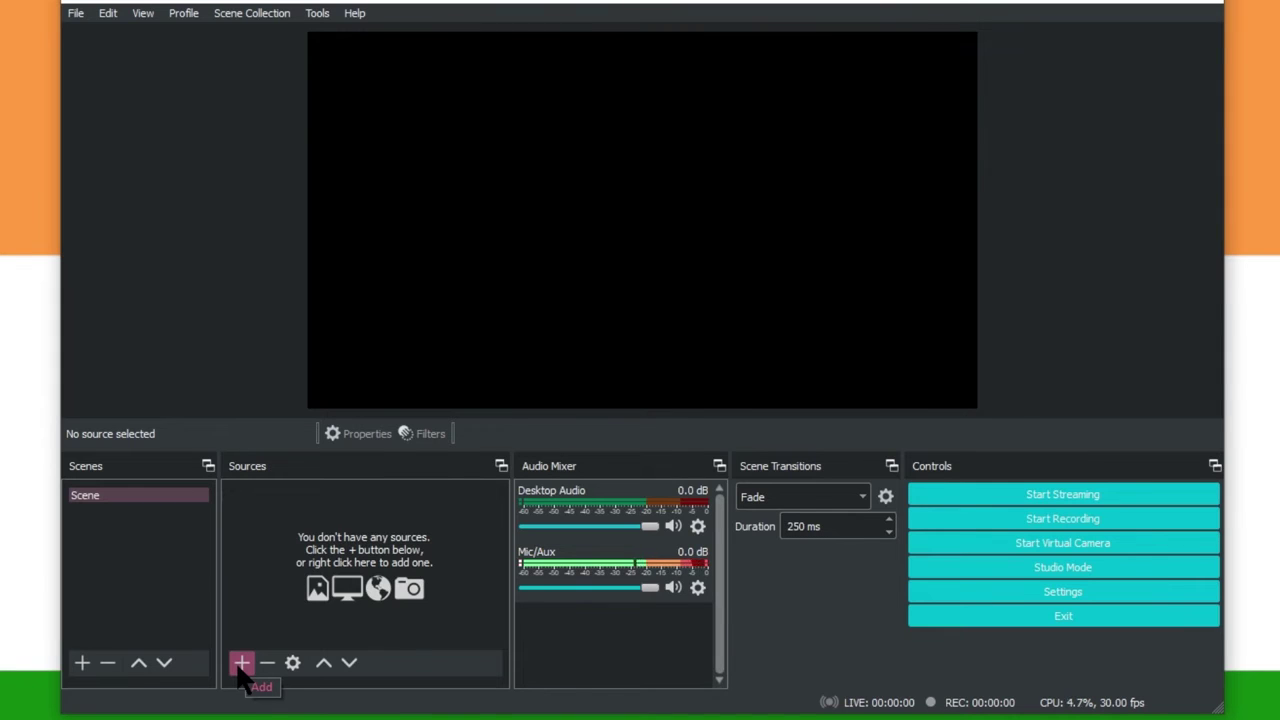
Add a new Window Capture source for the Groove Music window with the Automatic capture method.
right_click(266, 548)
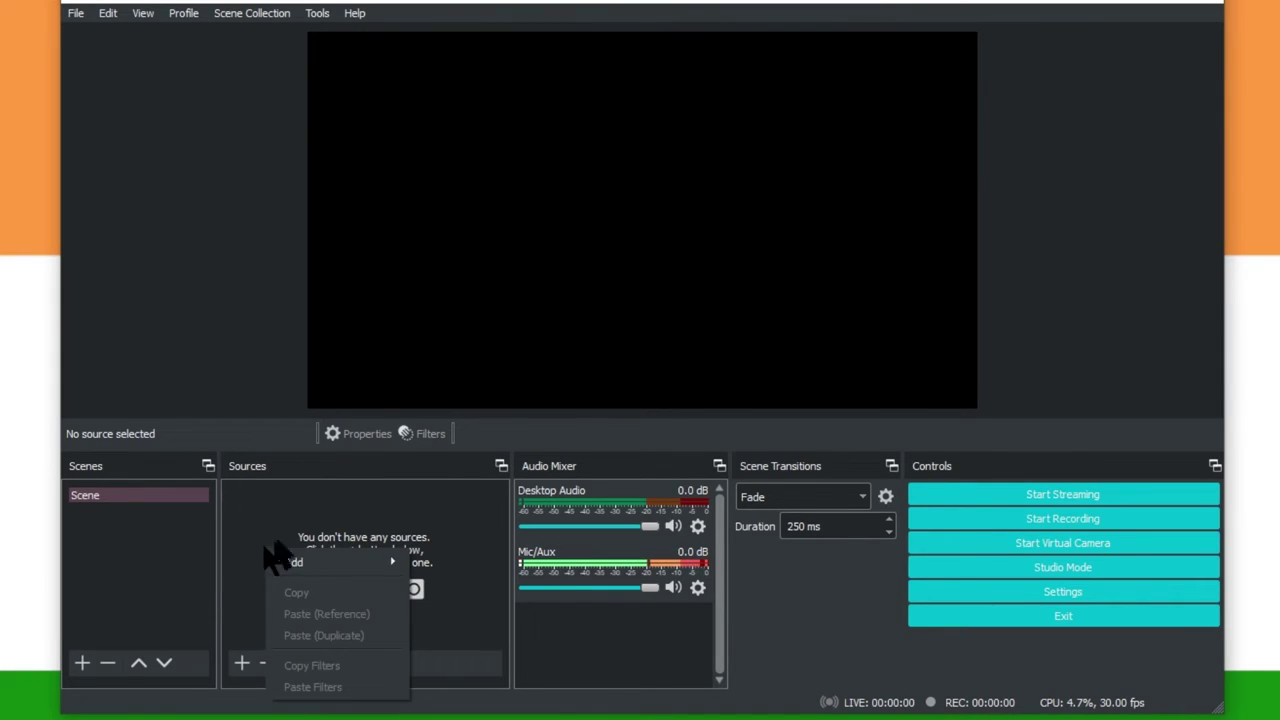
mouse_move(320, 572)
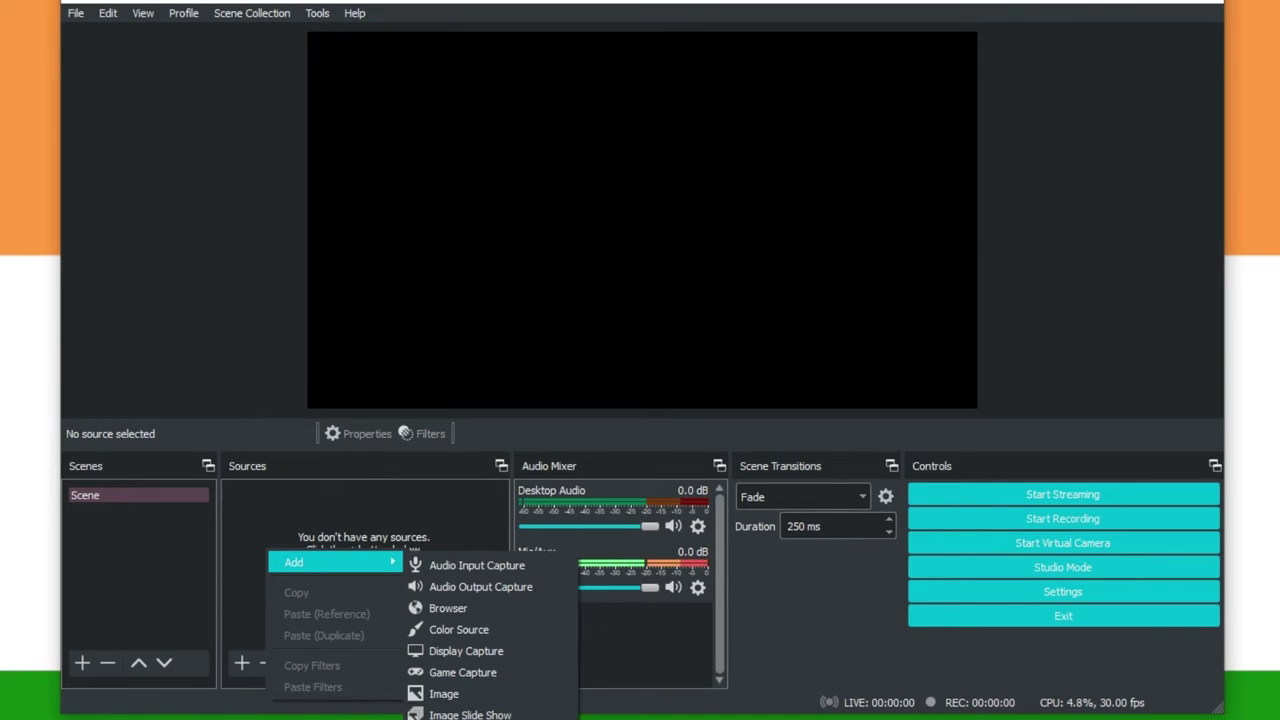
left_click(470, 719)
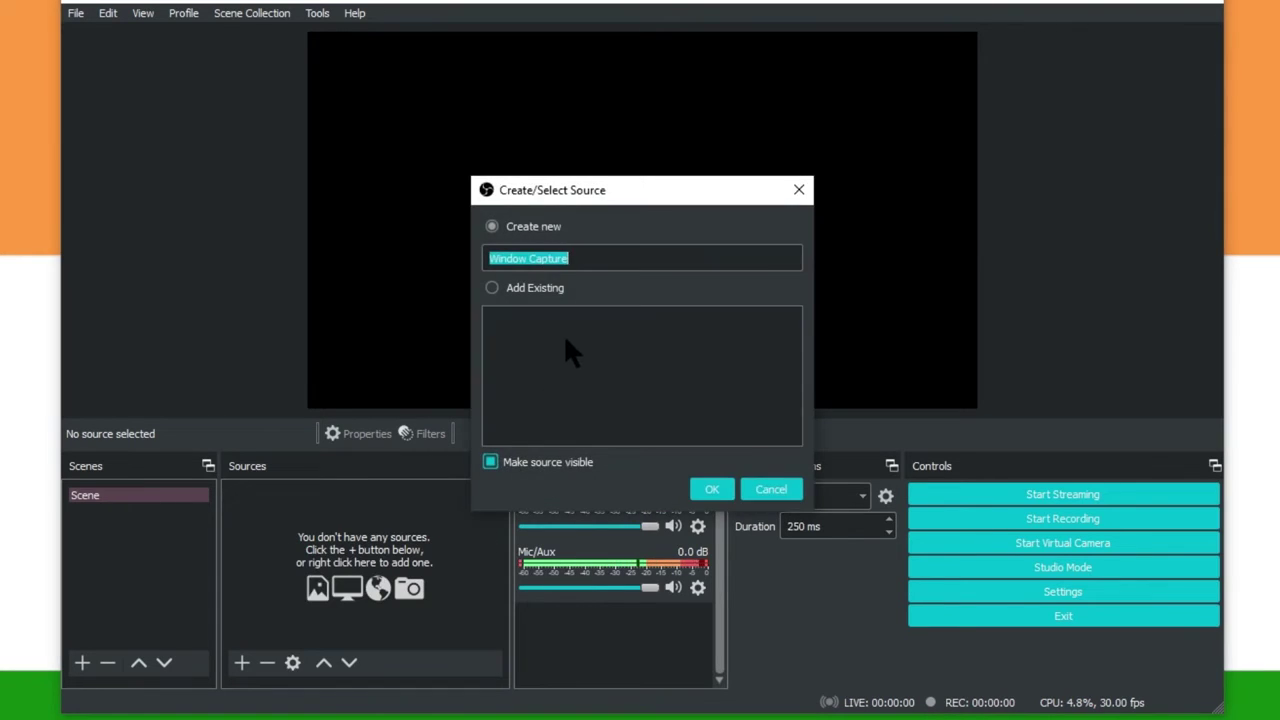
left_click(711, 488)
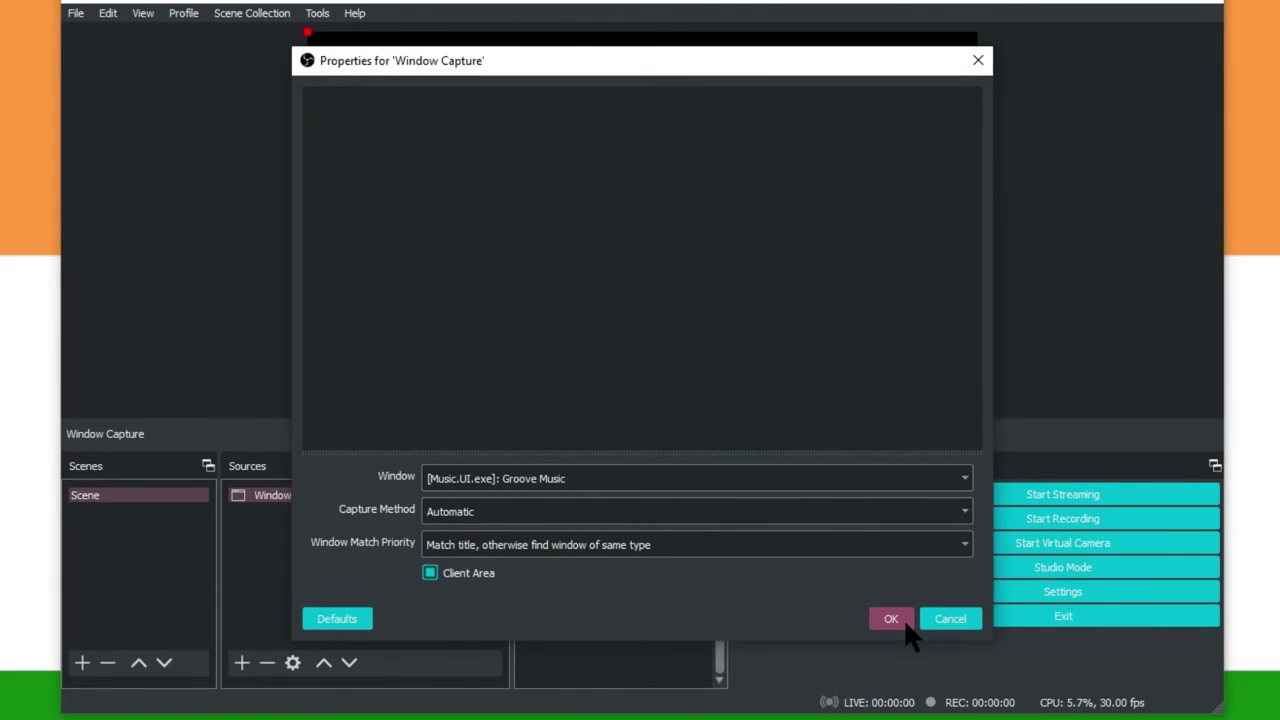
left_click(903, 618)
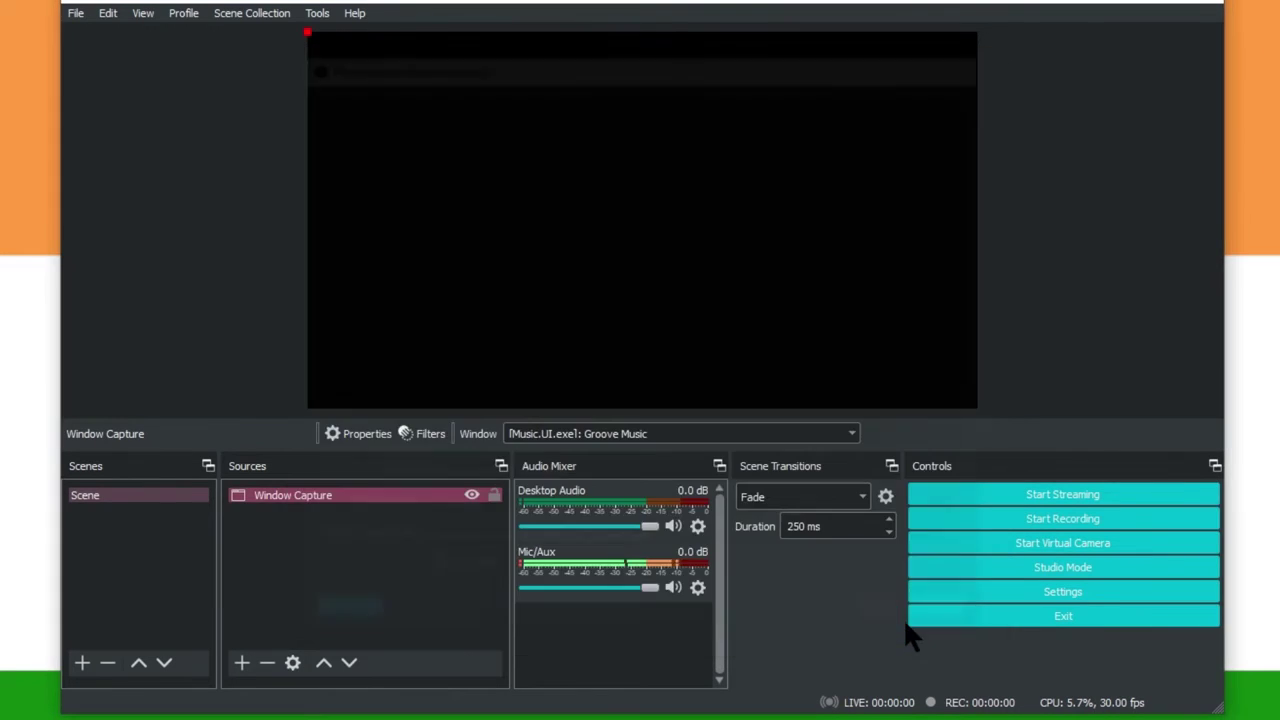
left_click(374, 510)
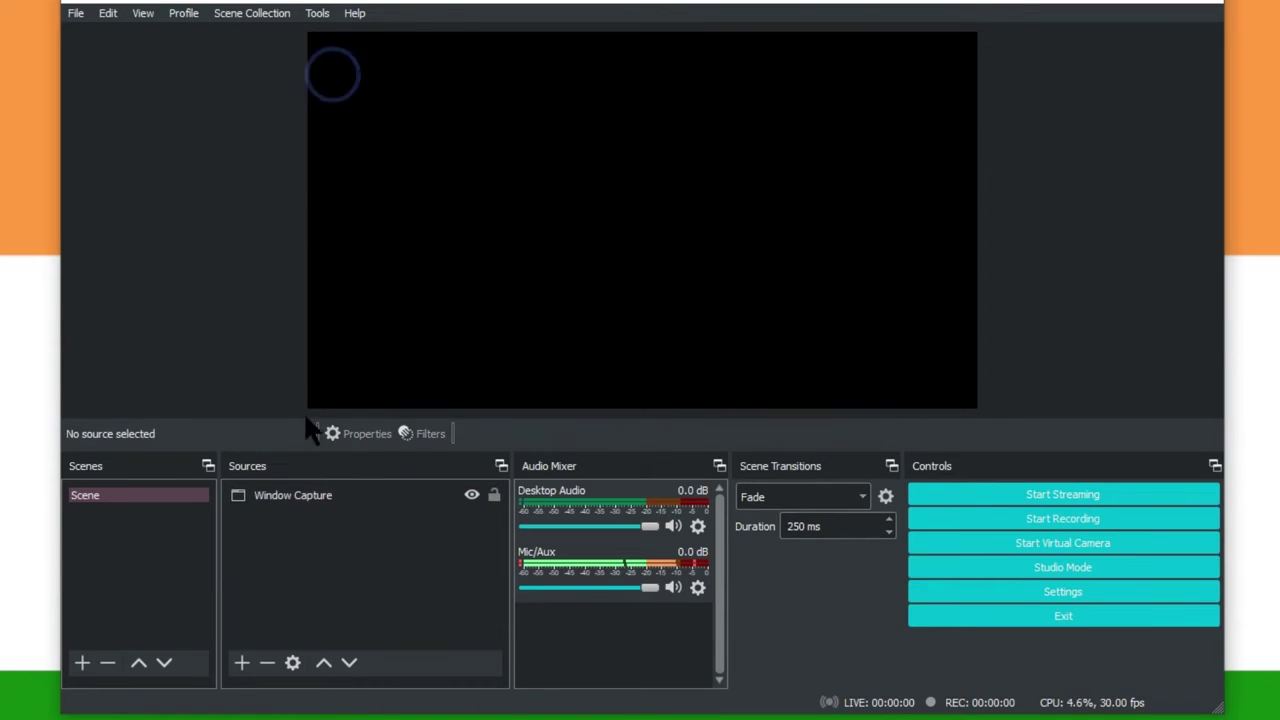
left_click(300, 495)
Add a new Display Capture source for Display 1 at 1920x1080 with Capture Cursor enabled.
left_click(241, 662)
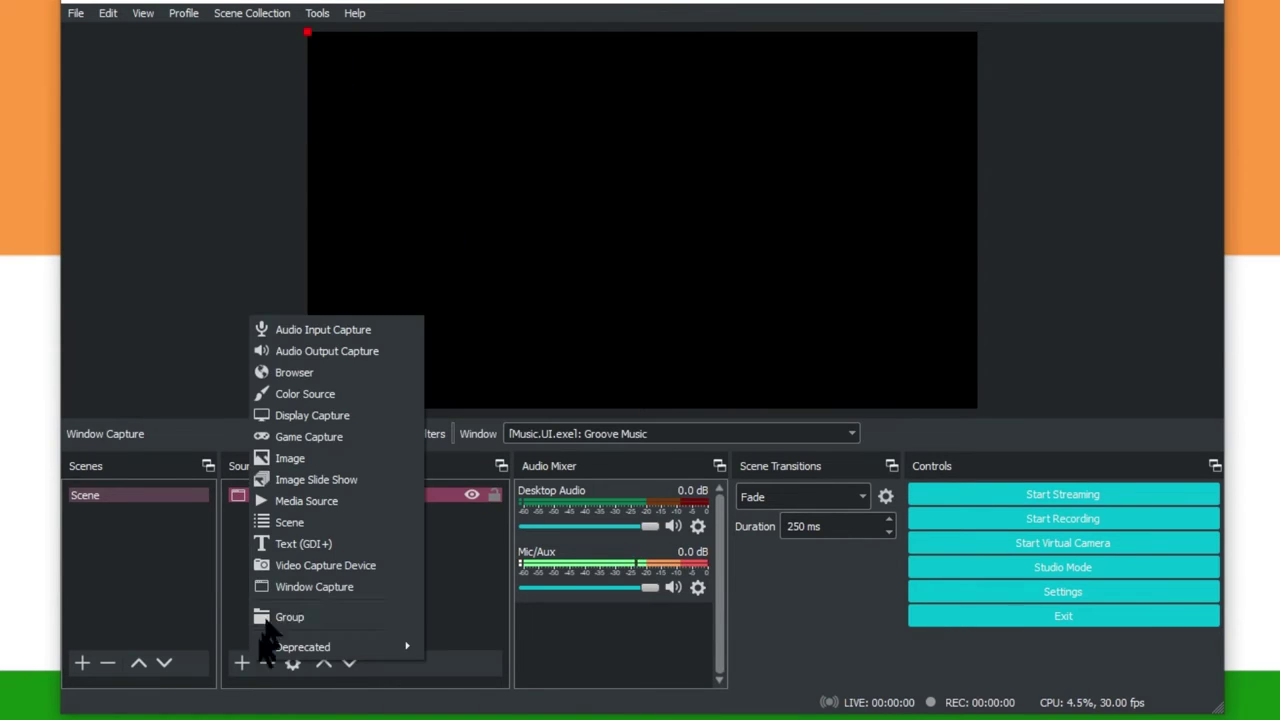
left_click(330, 418)
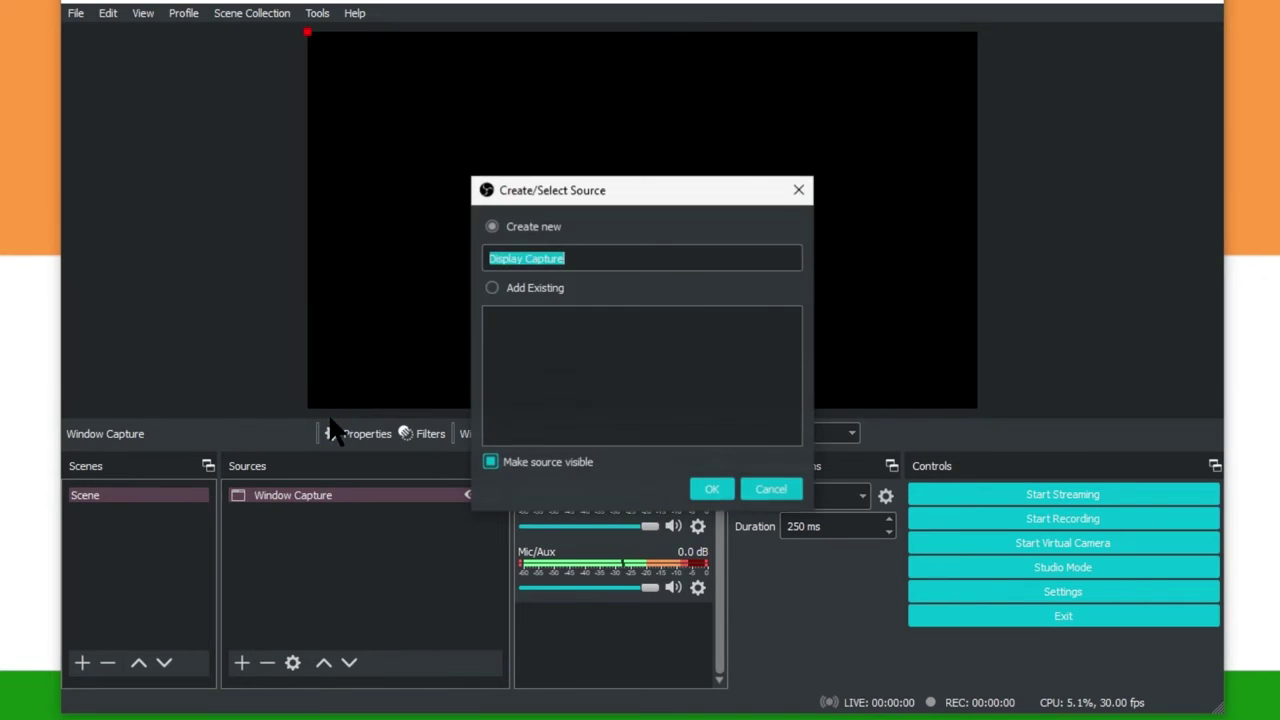
left_click(535, 287)
left_click(540, 226)
left_click(544, 287)
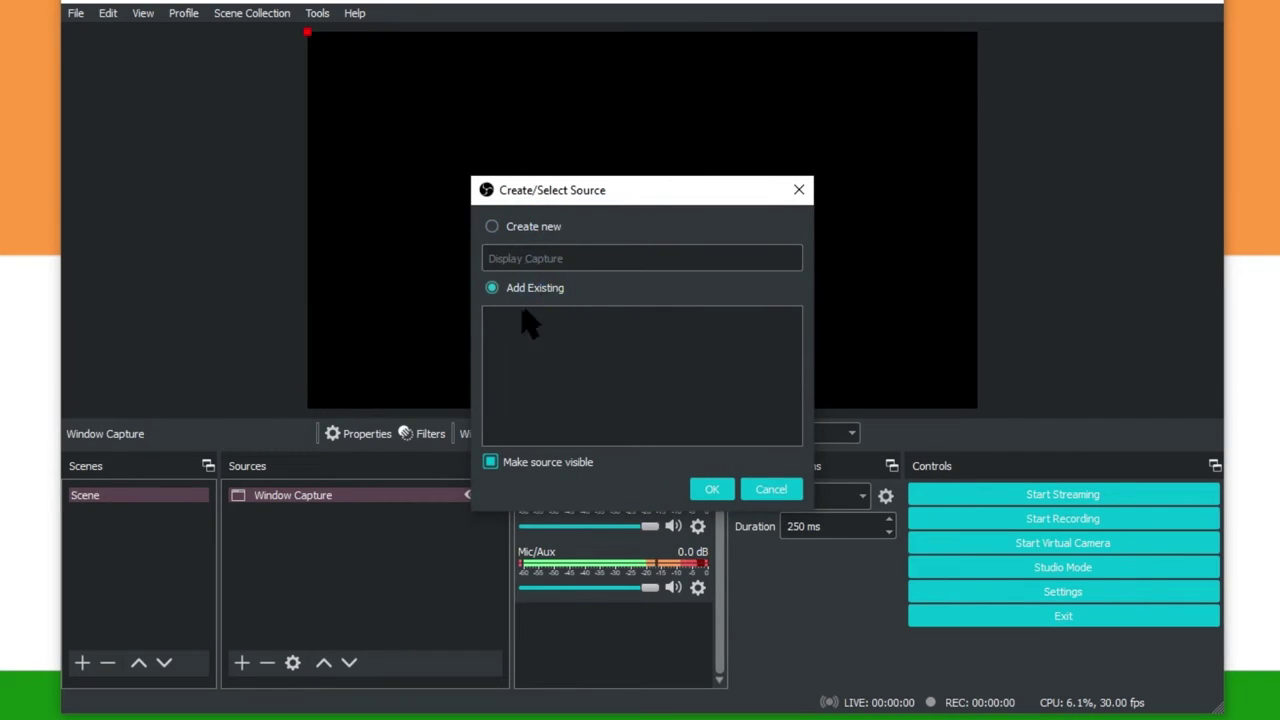
key("Up")
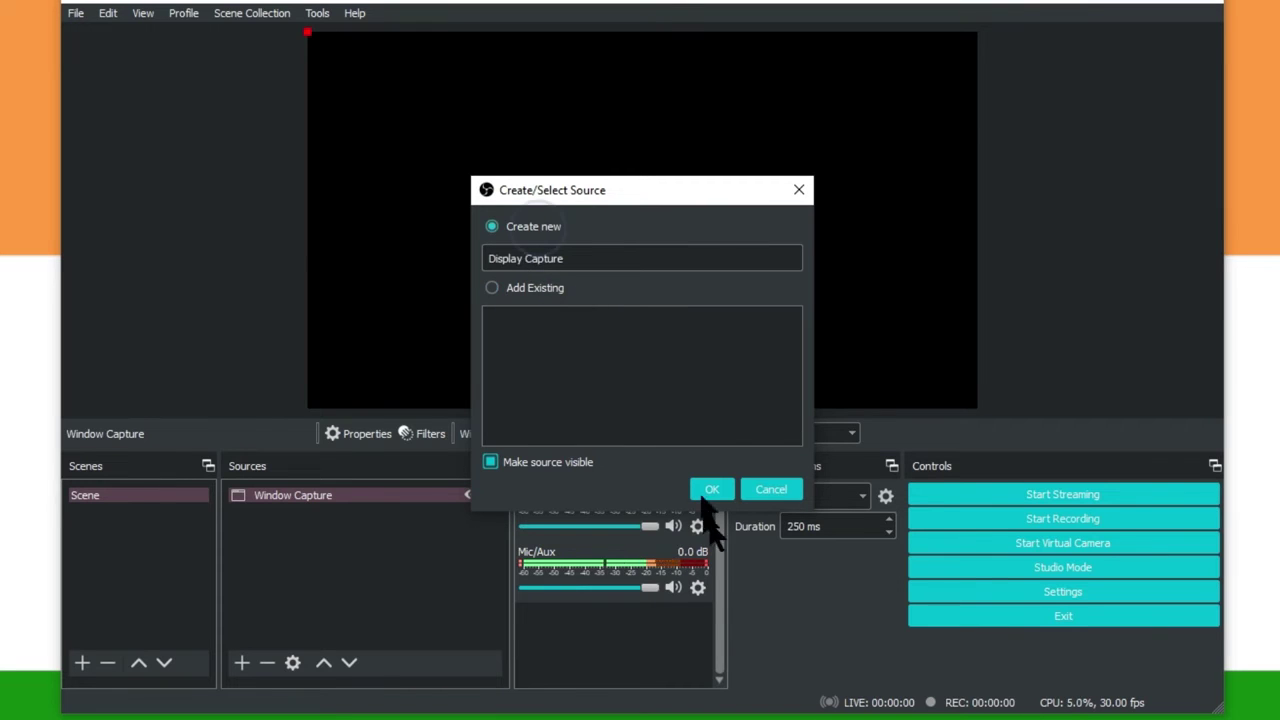
left_click(709, 489)
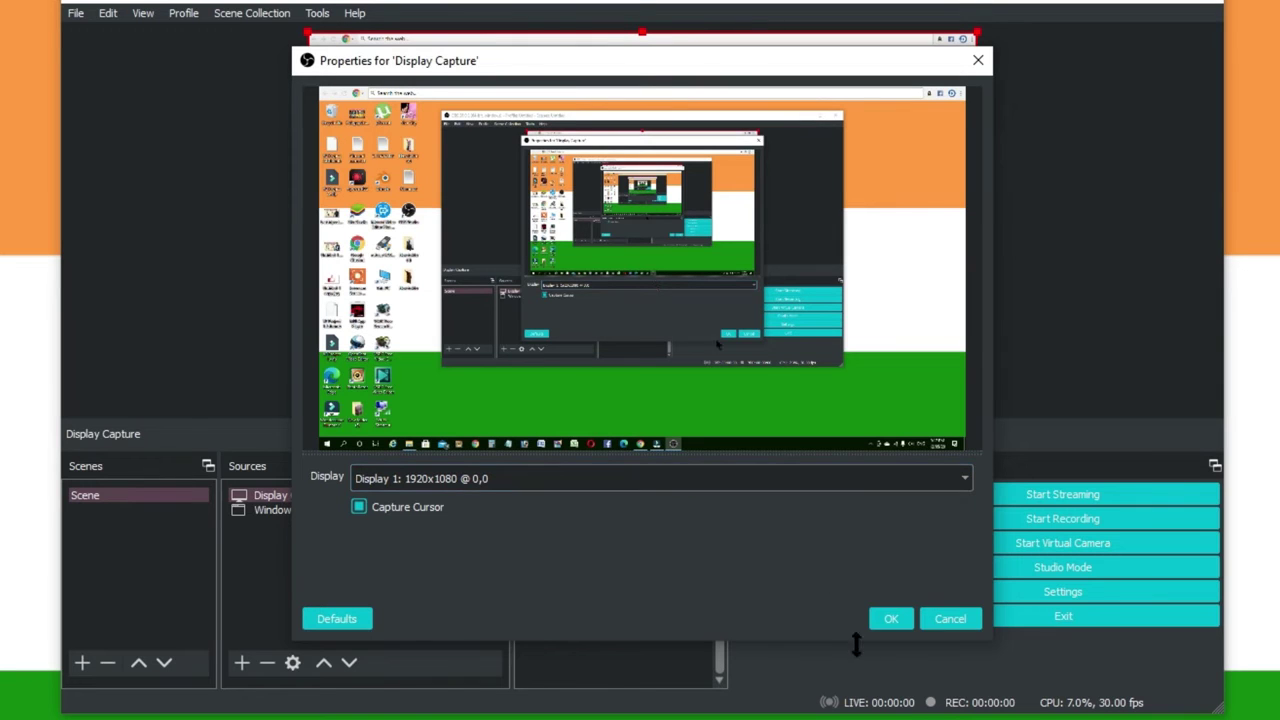
left_click(900, 615)
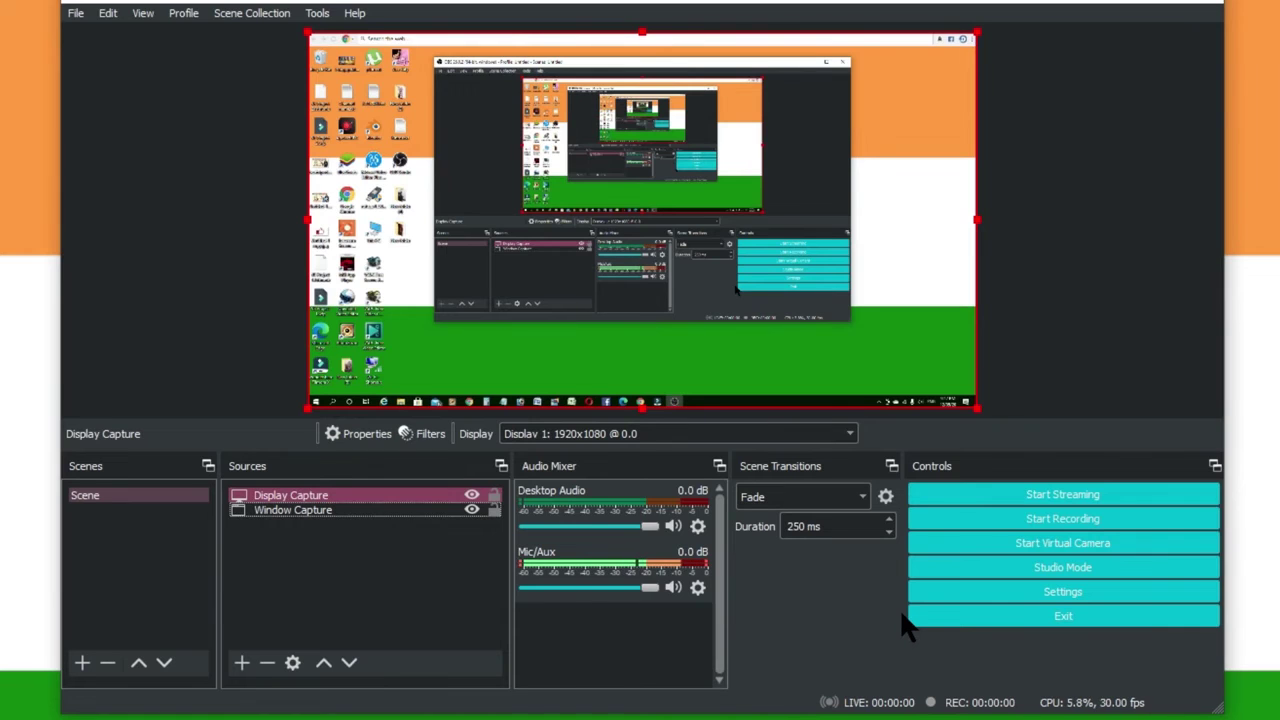
Shrink the Display Capture in the preview to about 1535 x 863.
left_click_drag(976, 408, 837, 292)
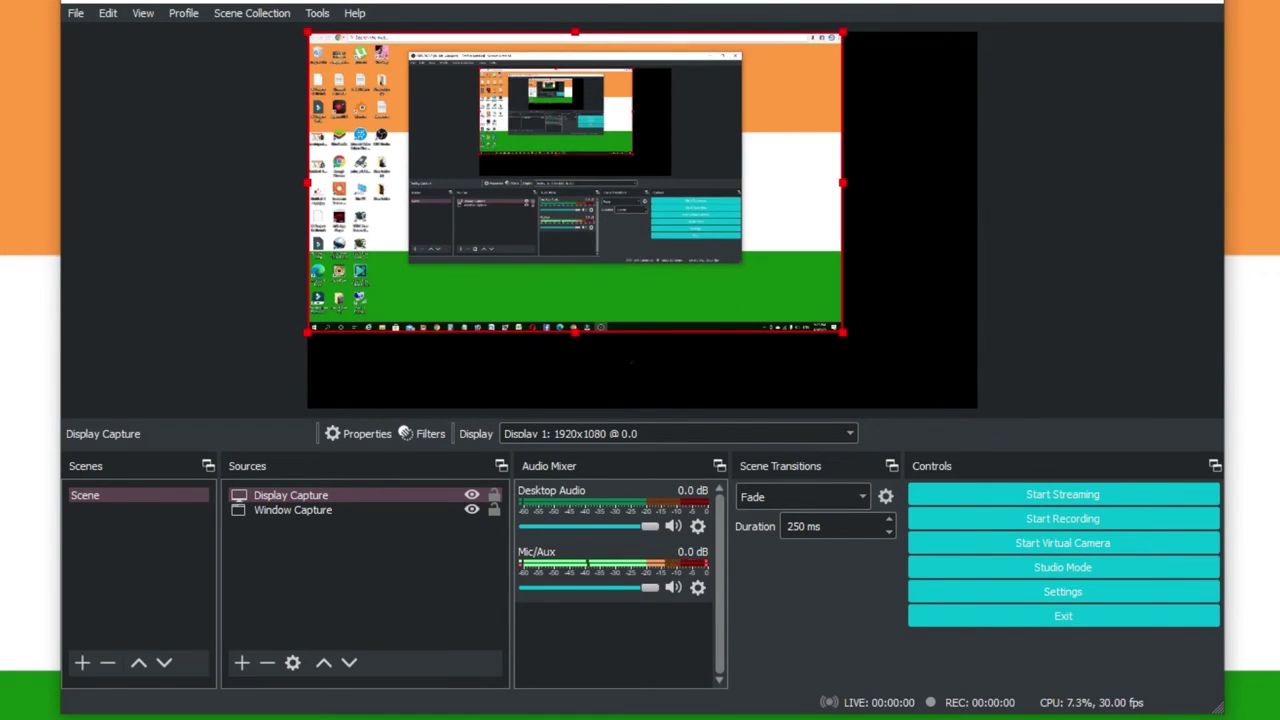
left_click(629, 366)
Edit the Display Capture's transform, setting its bounding box type to Stretch to bounds so it fills the canvas.
left_click(560, 208)
right_click(558, 201)
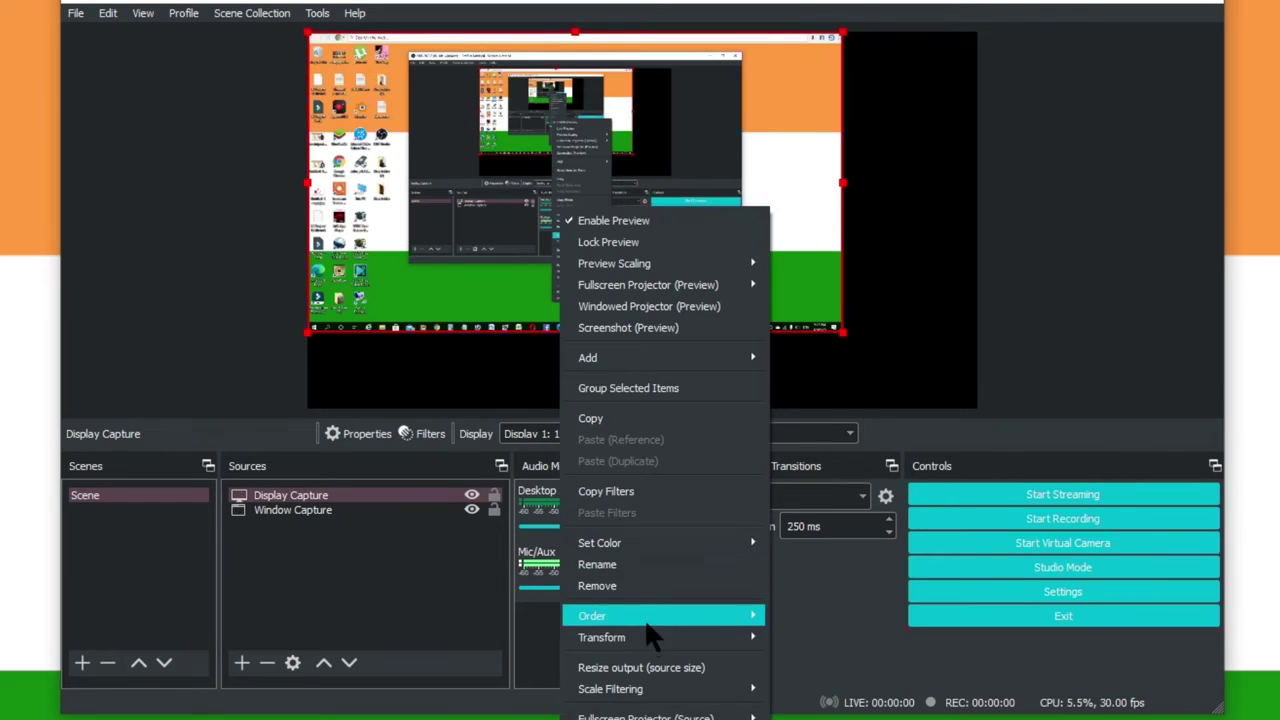
mouse_move(650, 637)
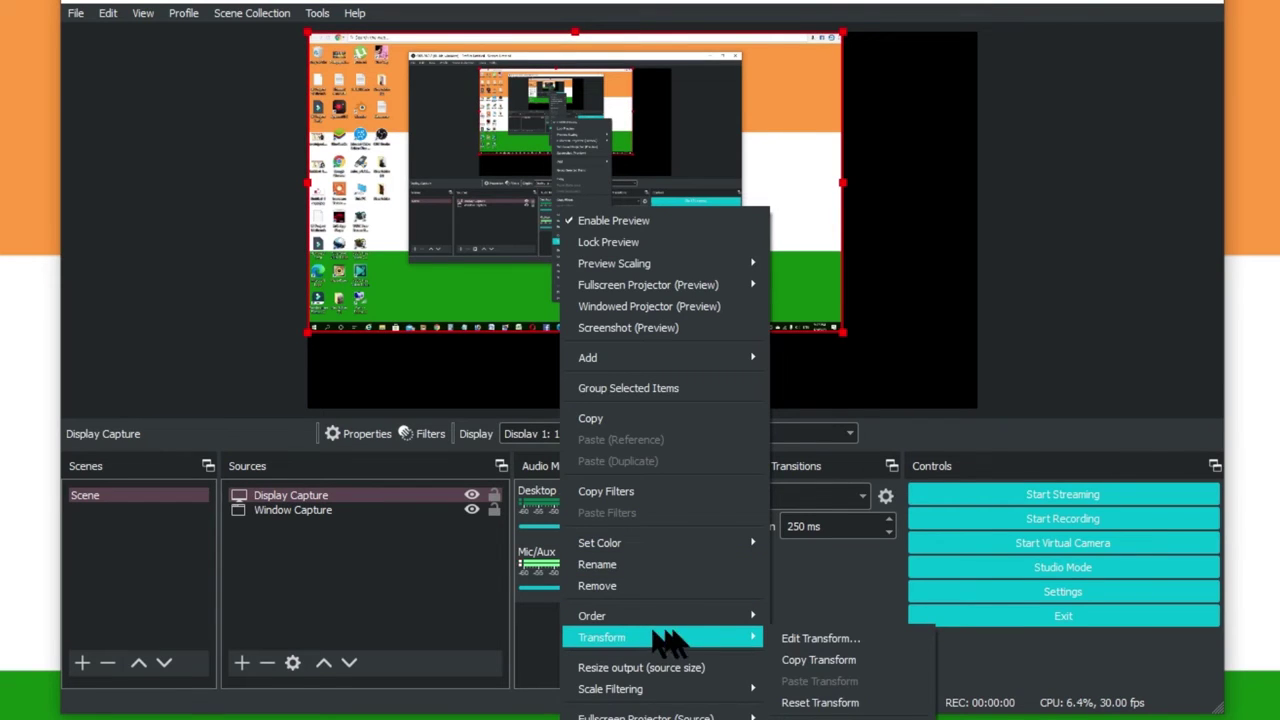
left_click(797, 637)
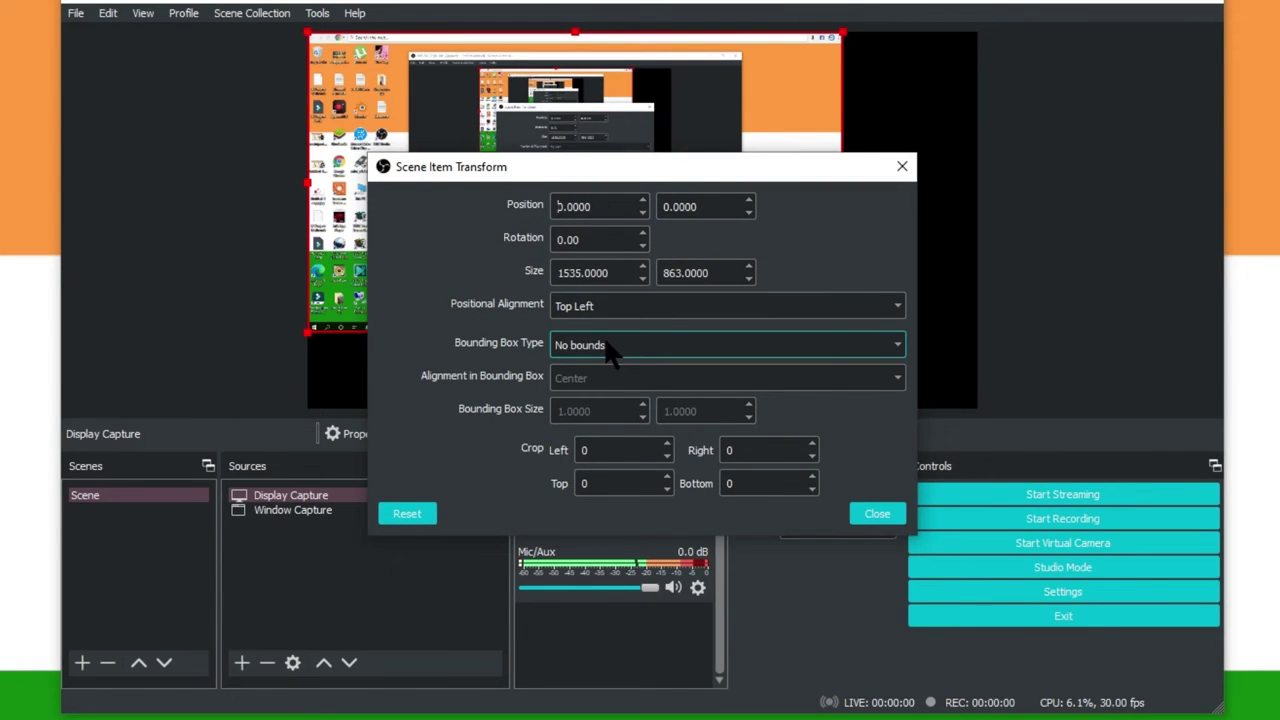
left_click(605, 343)
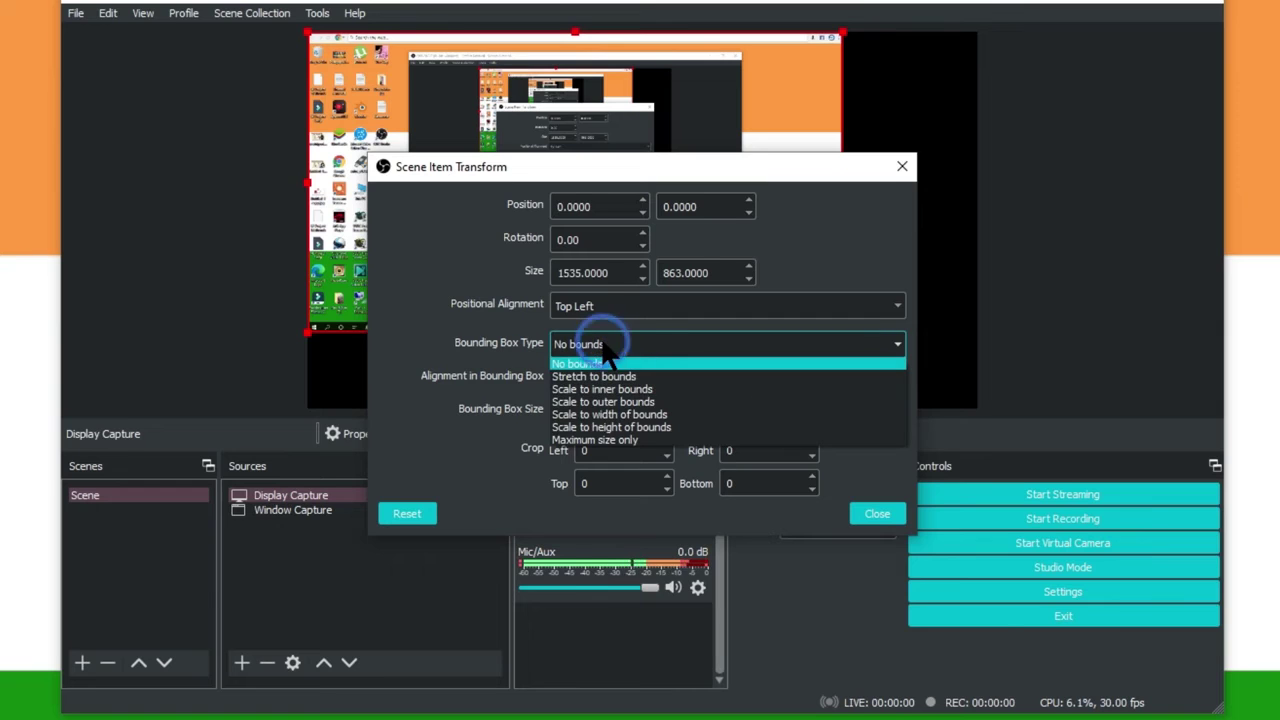
left_click(641, 376)
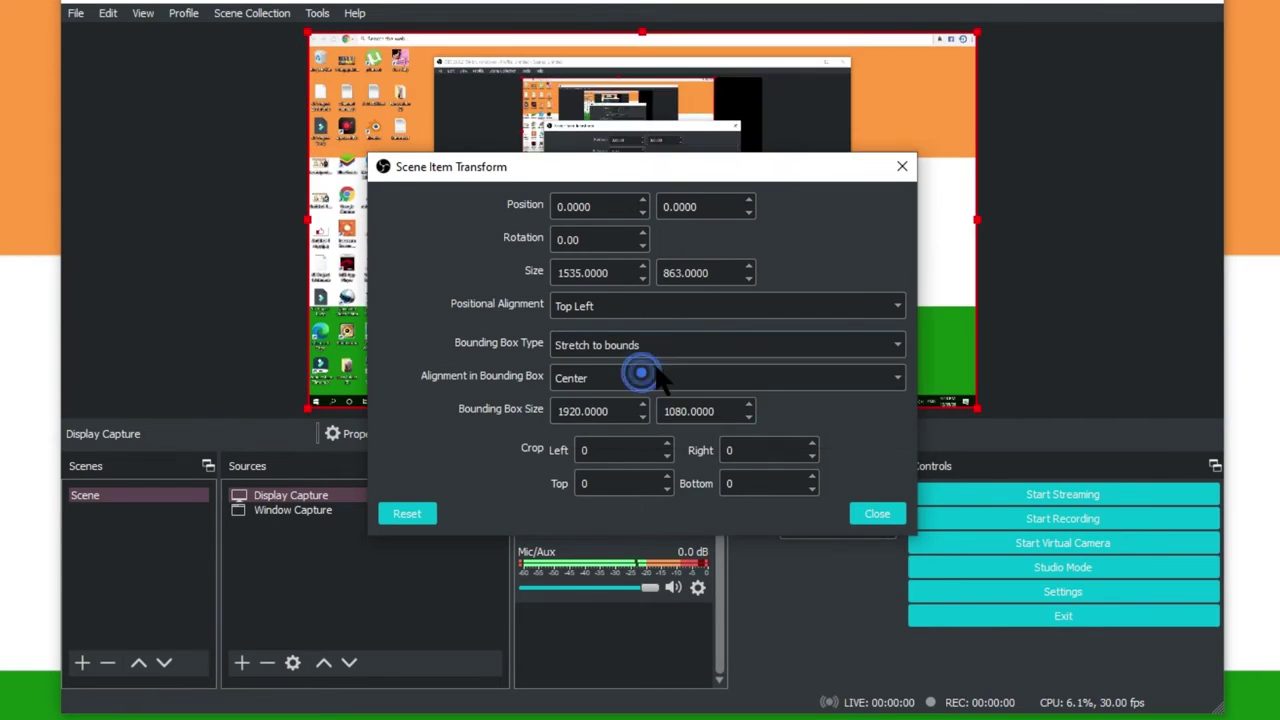
left_click(876, 510)
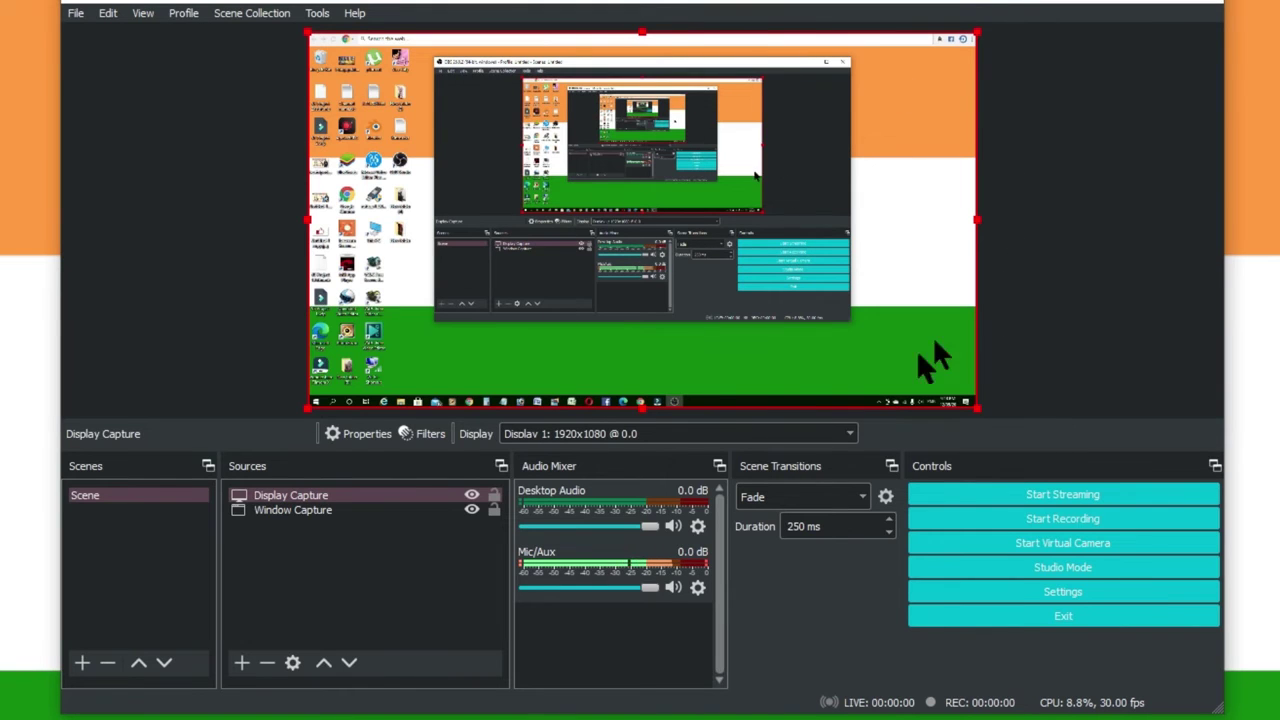
left_click(1140, 320)
left_click(968, 401)
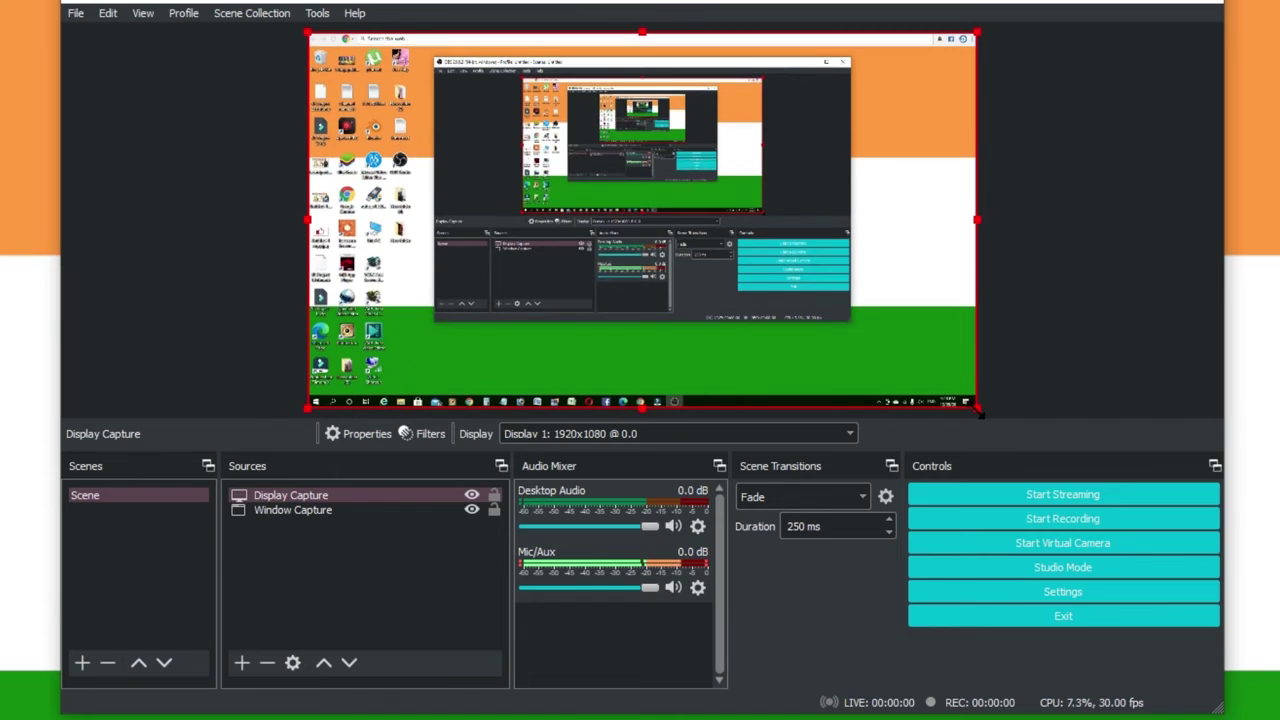
left_click(1058, 226)
Add a new Game Capture source in the Capture any fullscreen application mode with Capture Cursor enabled.
left_click(243, 662)
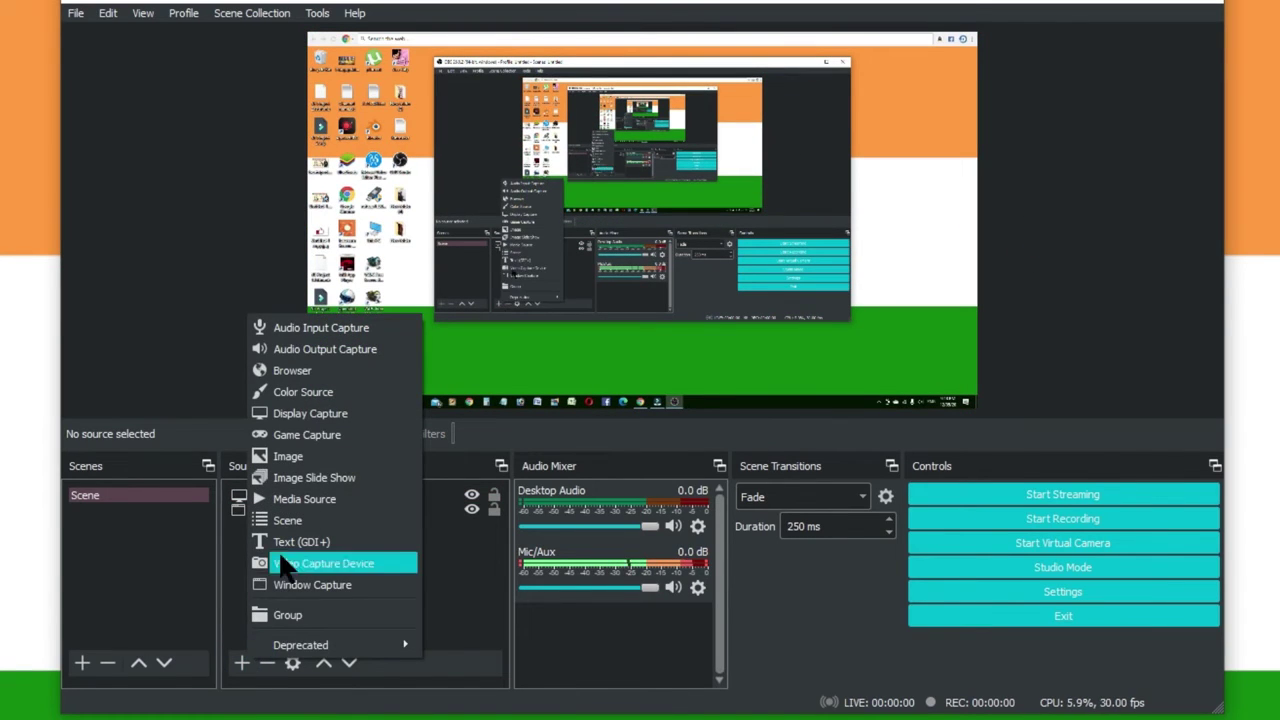
left_click(353, 437)
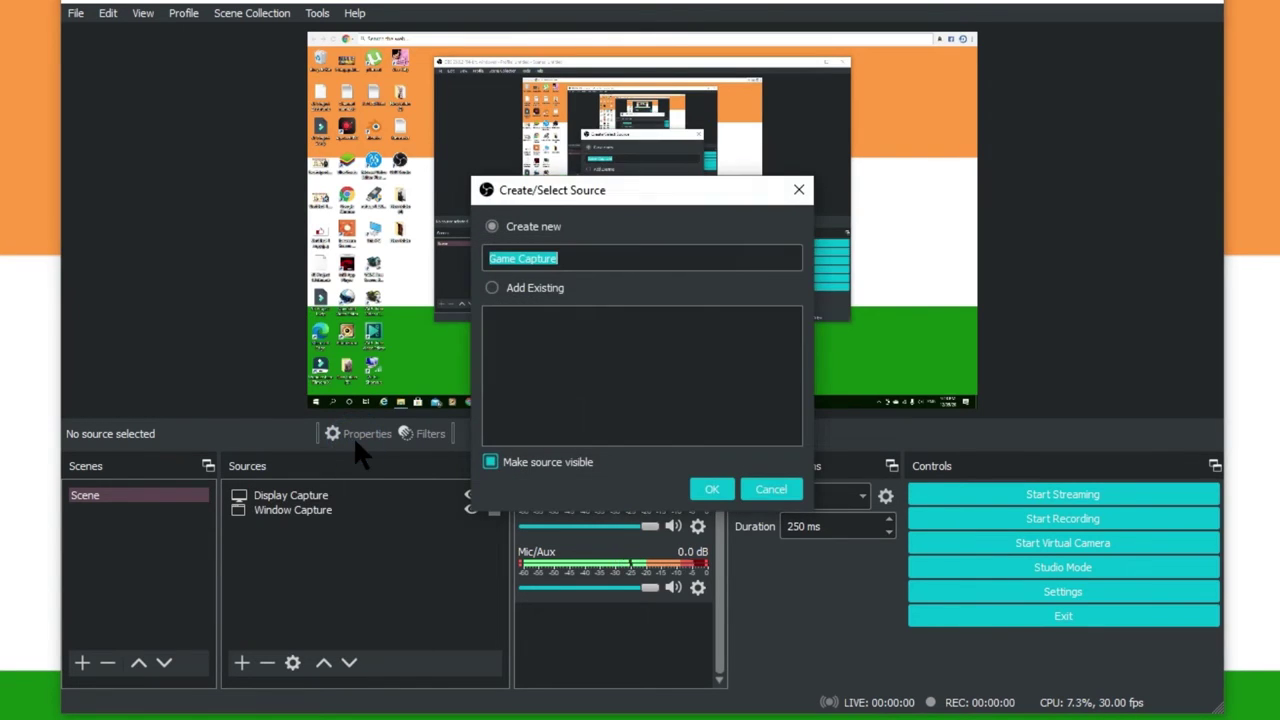
left_click(707, 489)
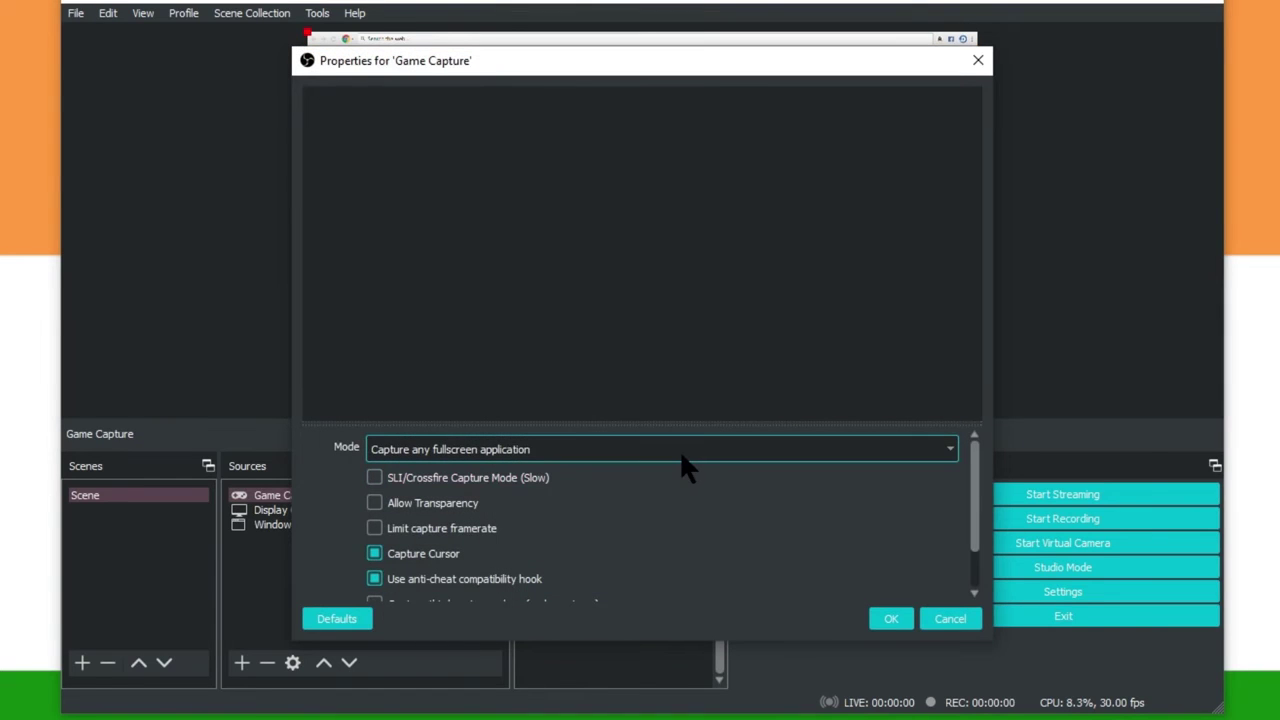
left_click(890, 621)
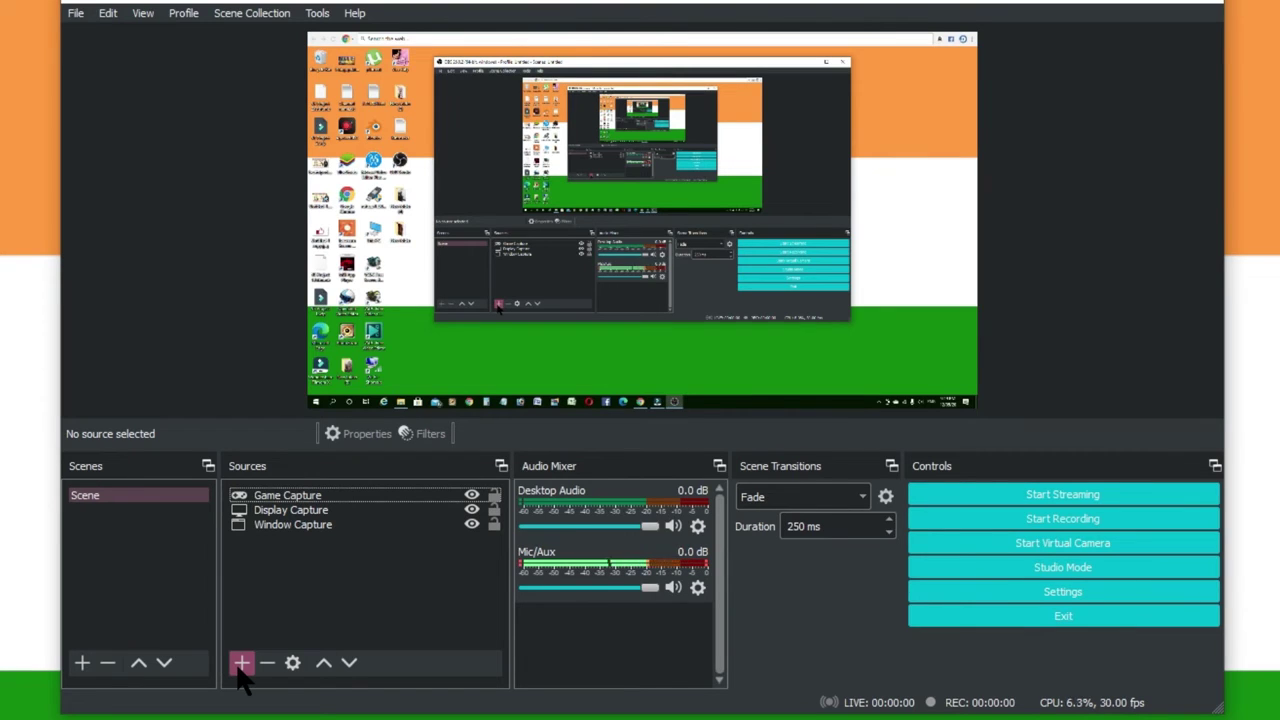
Add an Audio Input Capture source using the existing Mic/Aux device, with the source made visible.
left_click(242, 665)
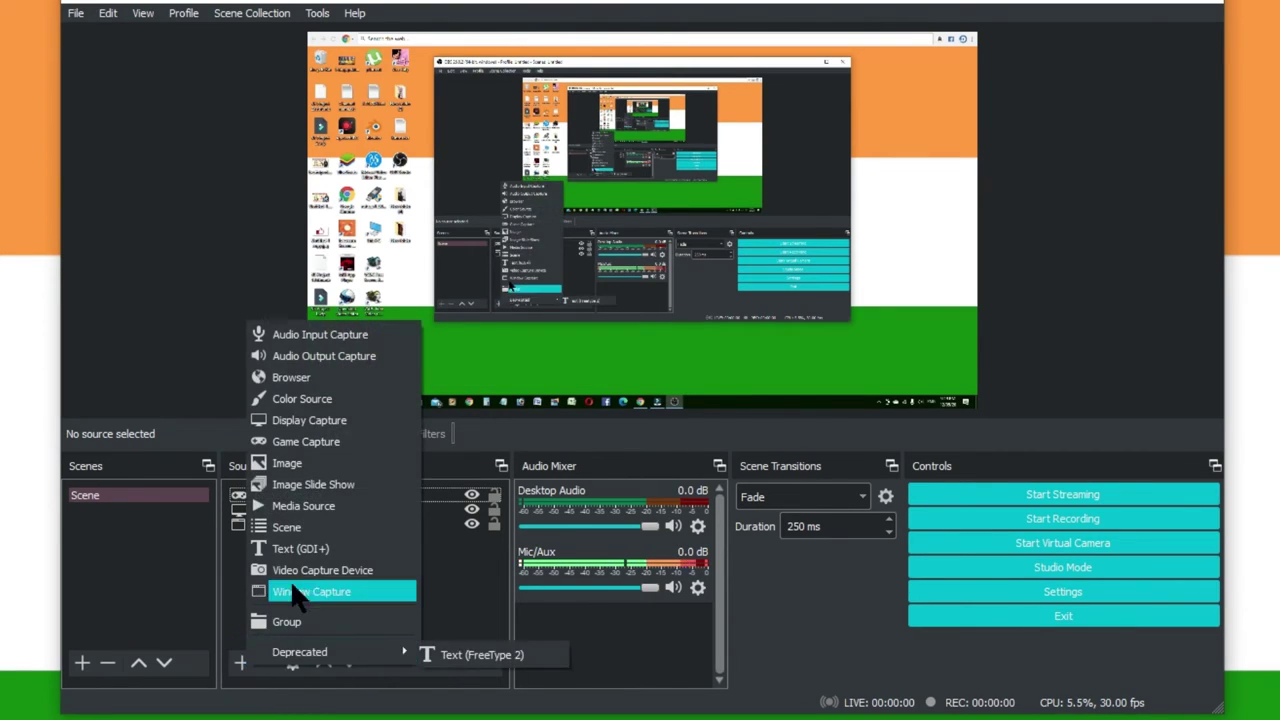
left_click(385, 338)
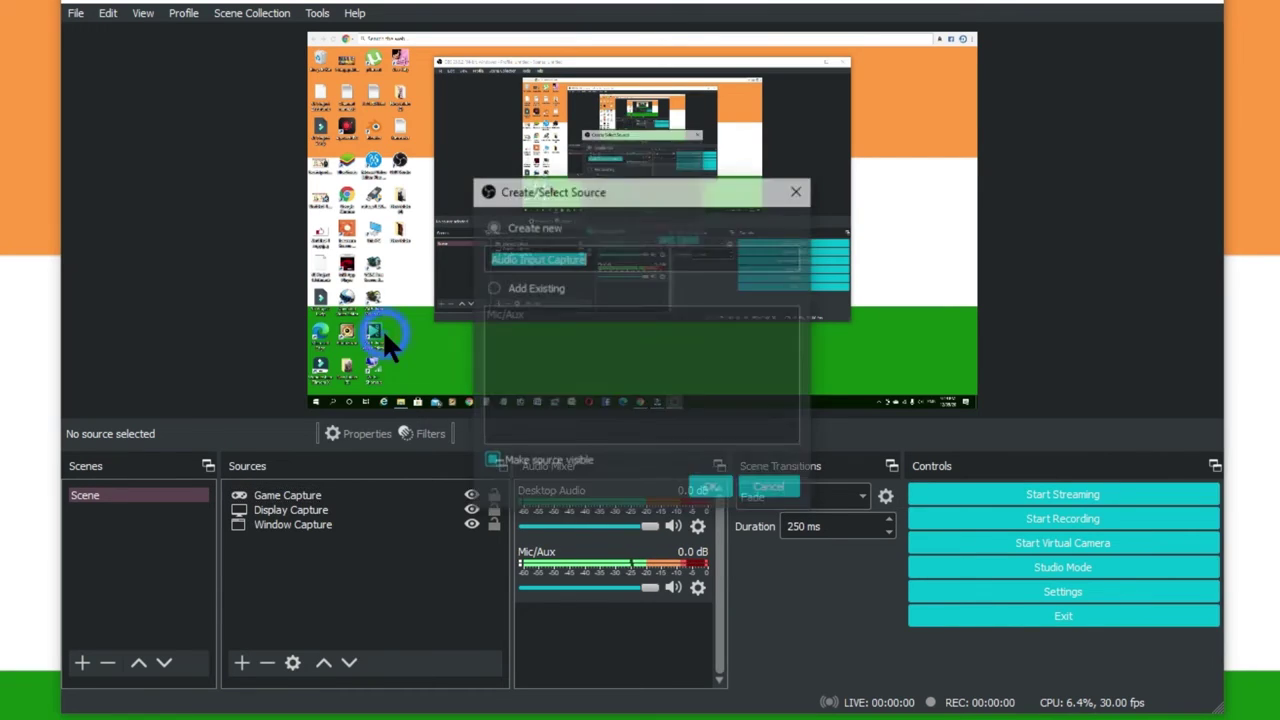
left_click(496, 289)
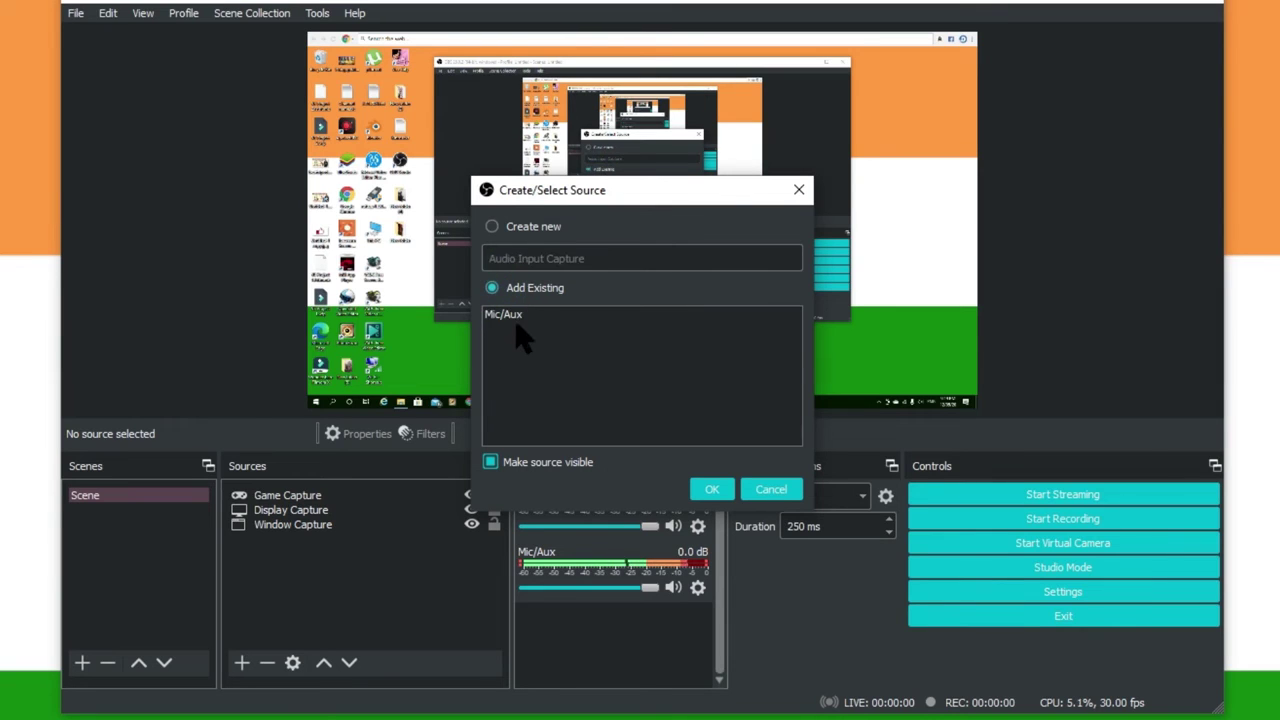
left_click(518, 316)
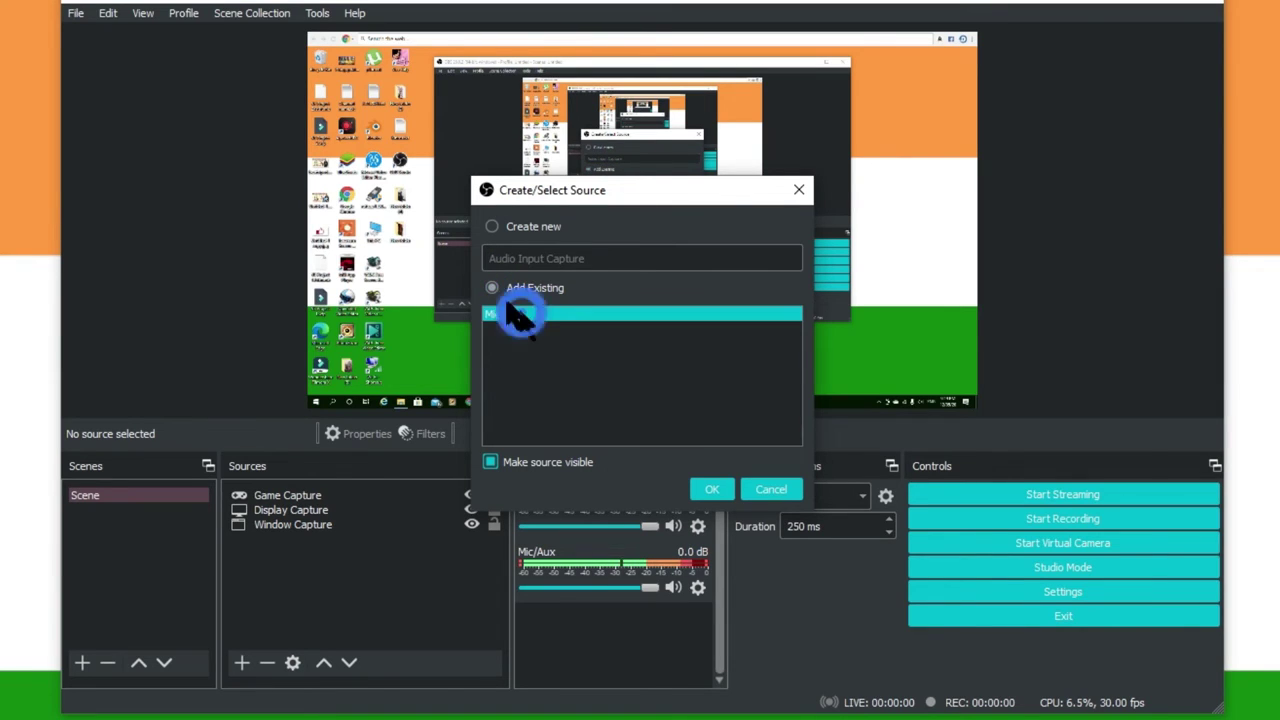
left_click(713, 488)
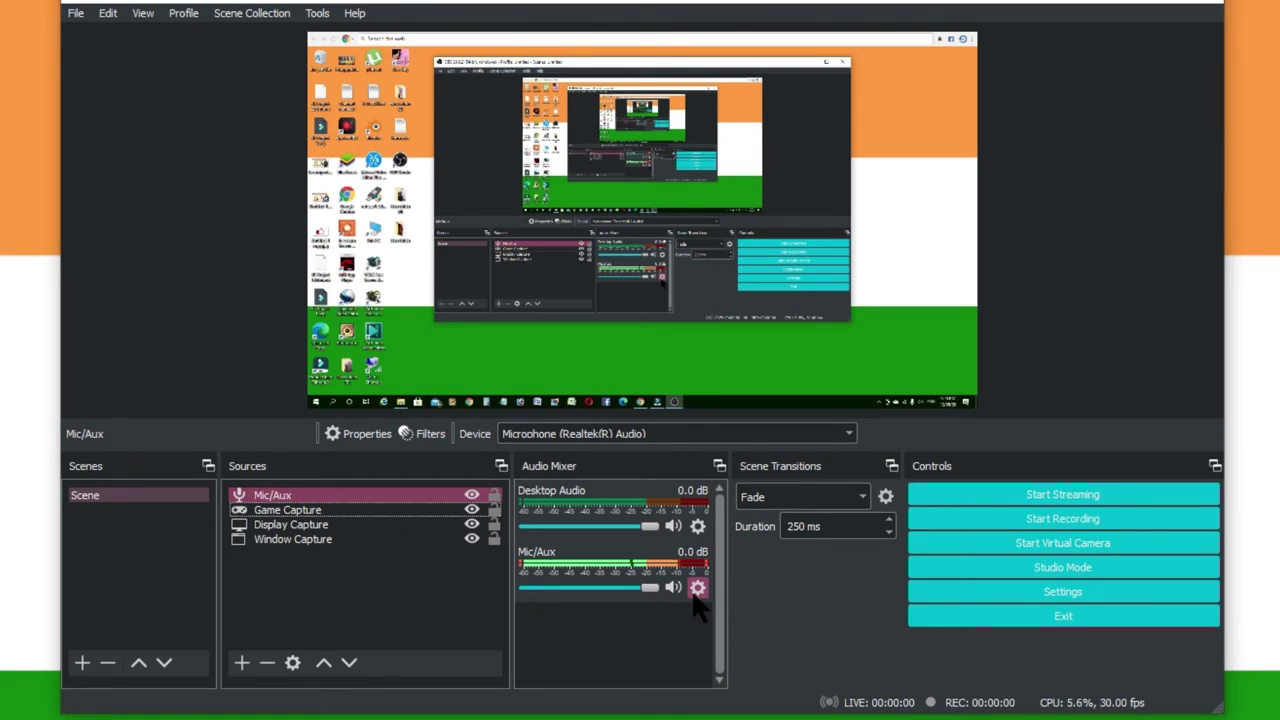
Add an Audio Output Capture source using the existing Desktop Audio device, with the source made visible.
left_click(243, 662)
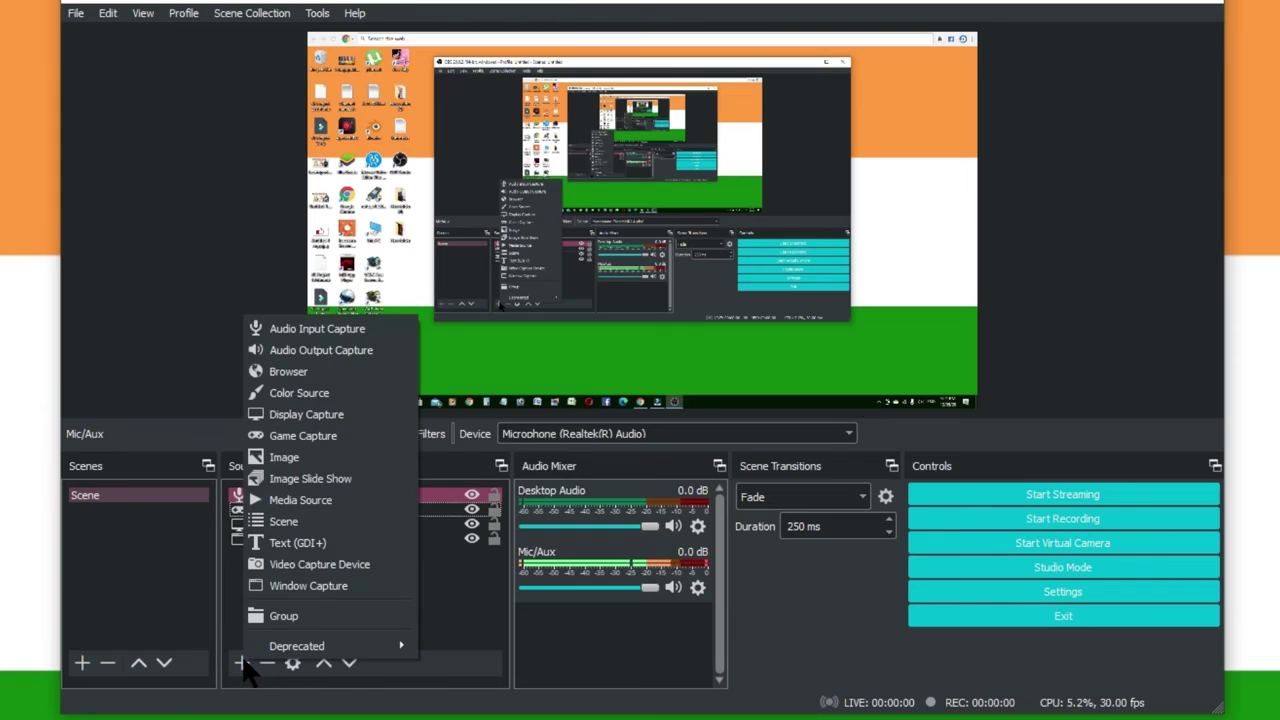
left_click(350, 360)
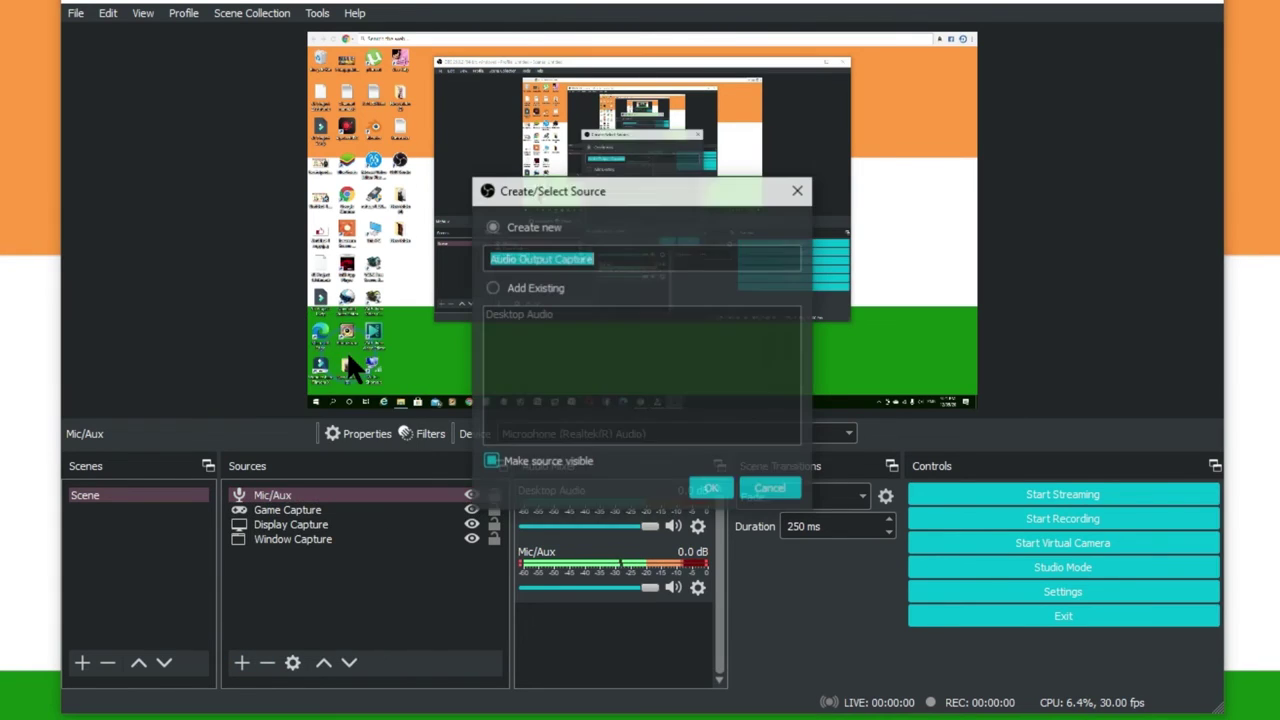
left_click(518, 287)
left_click(542, 316)
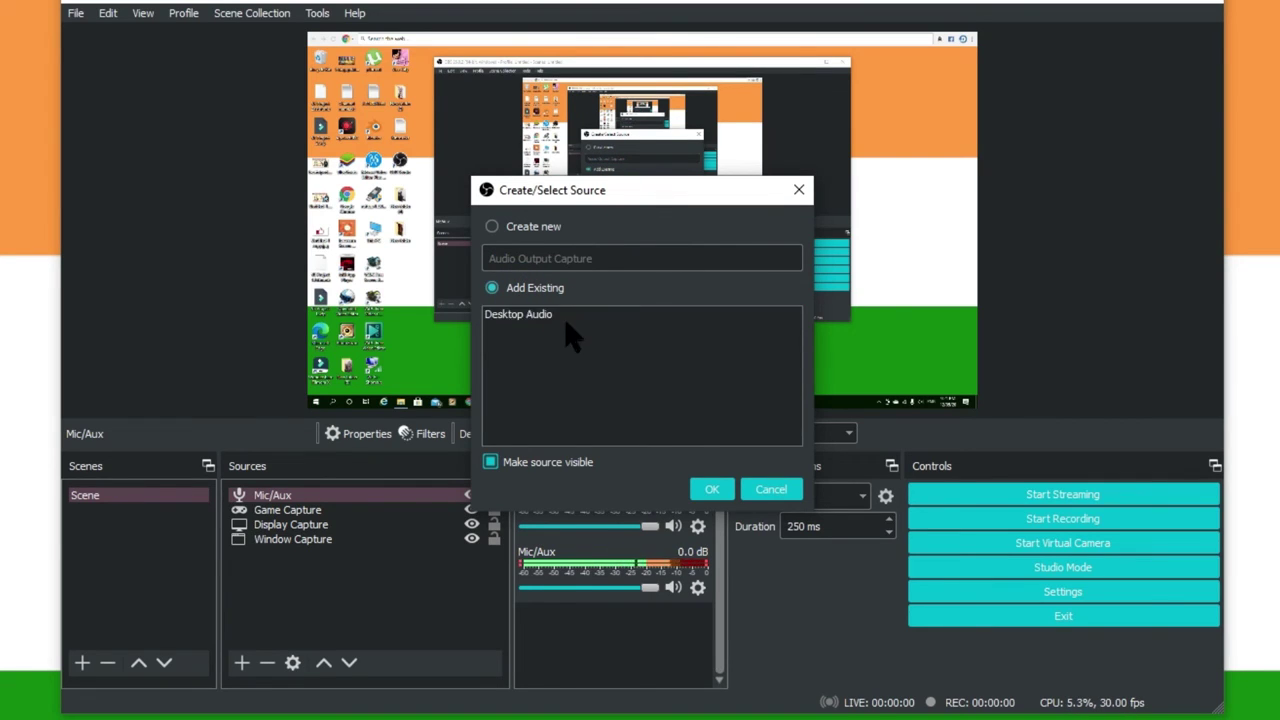
left_click(553, 317)
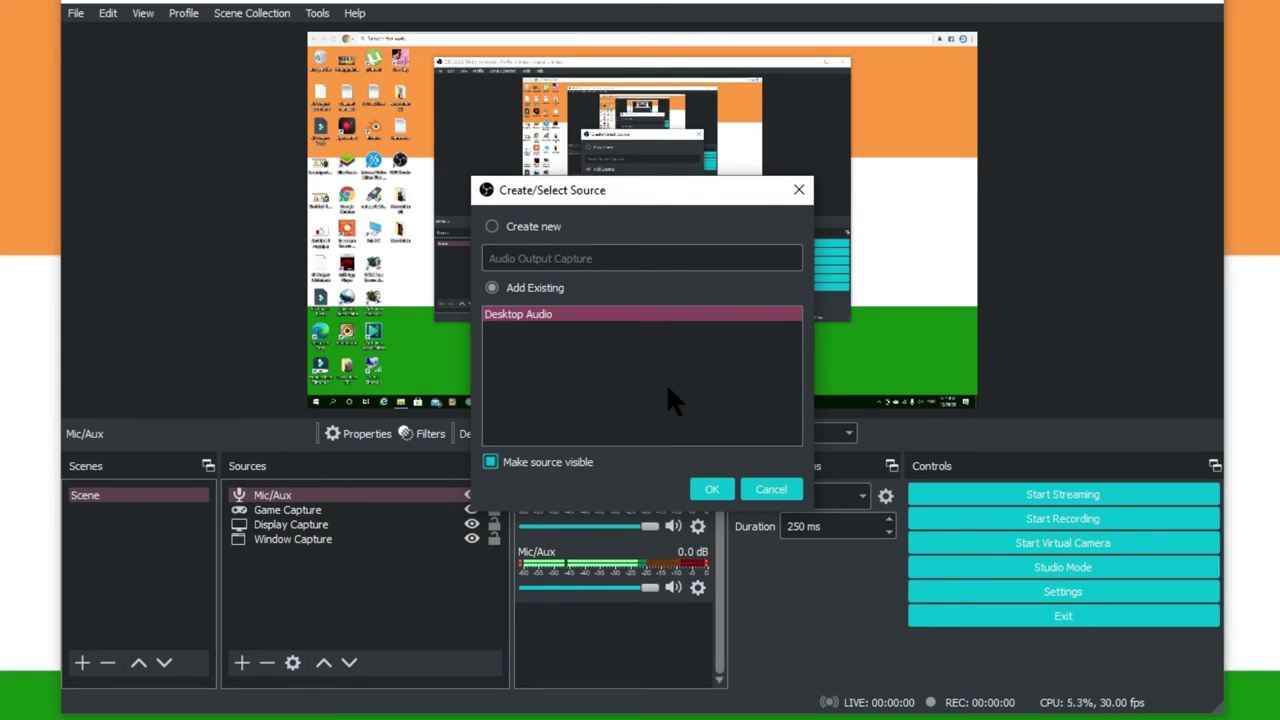
left_click(710, 489)
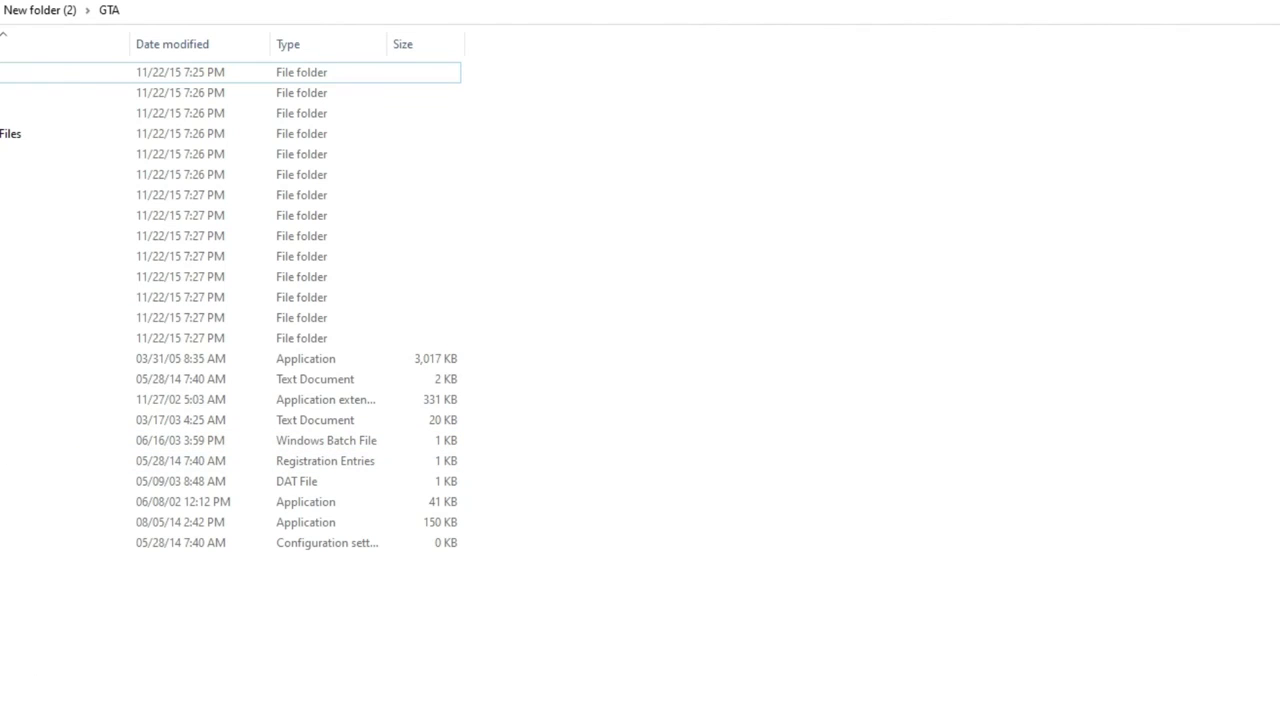
In File Explorer, try Windows XP and Windows Vista (Service Pack 2) compatibility modes for gta-vc.exe, and apply Windows 7 as its mode.
right_click(250, 124)
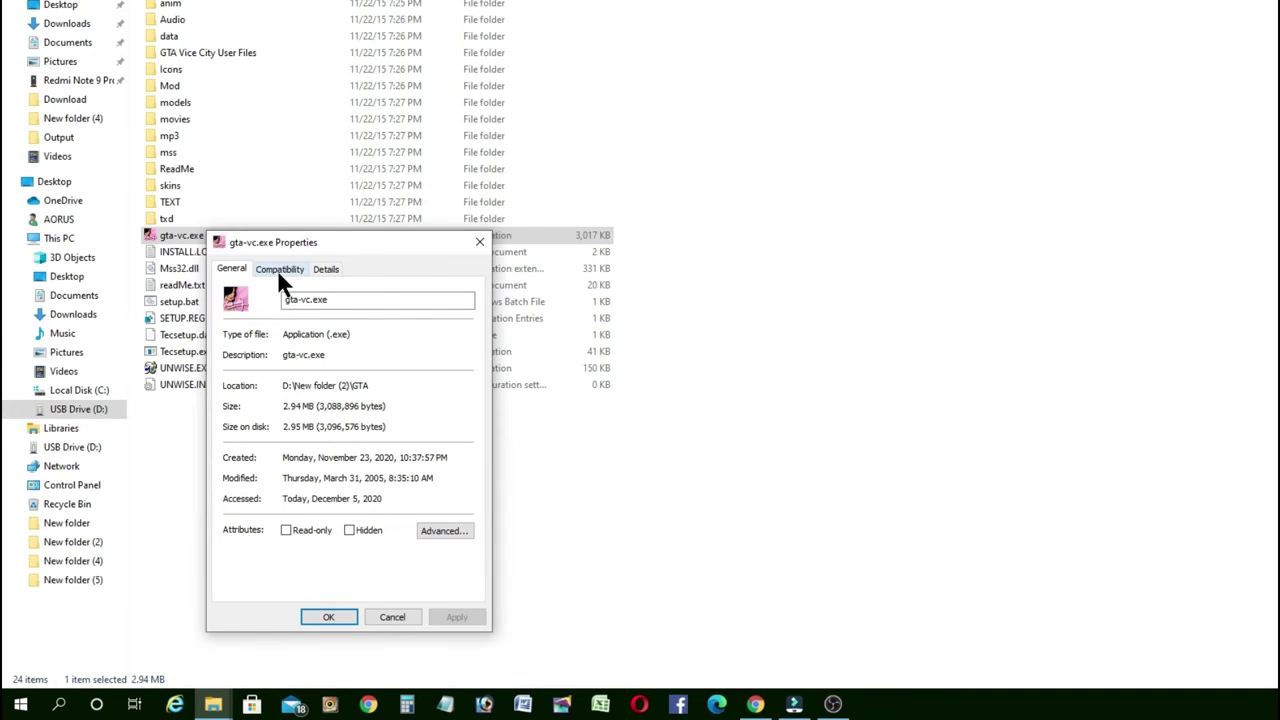
left_click(279, 272)
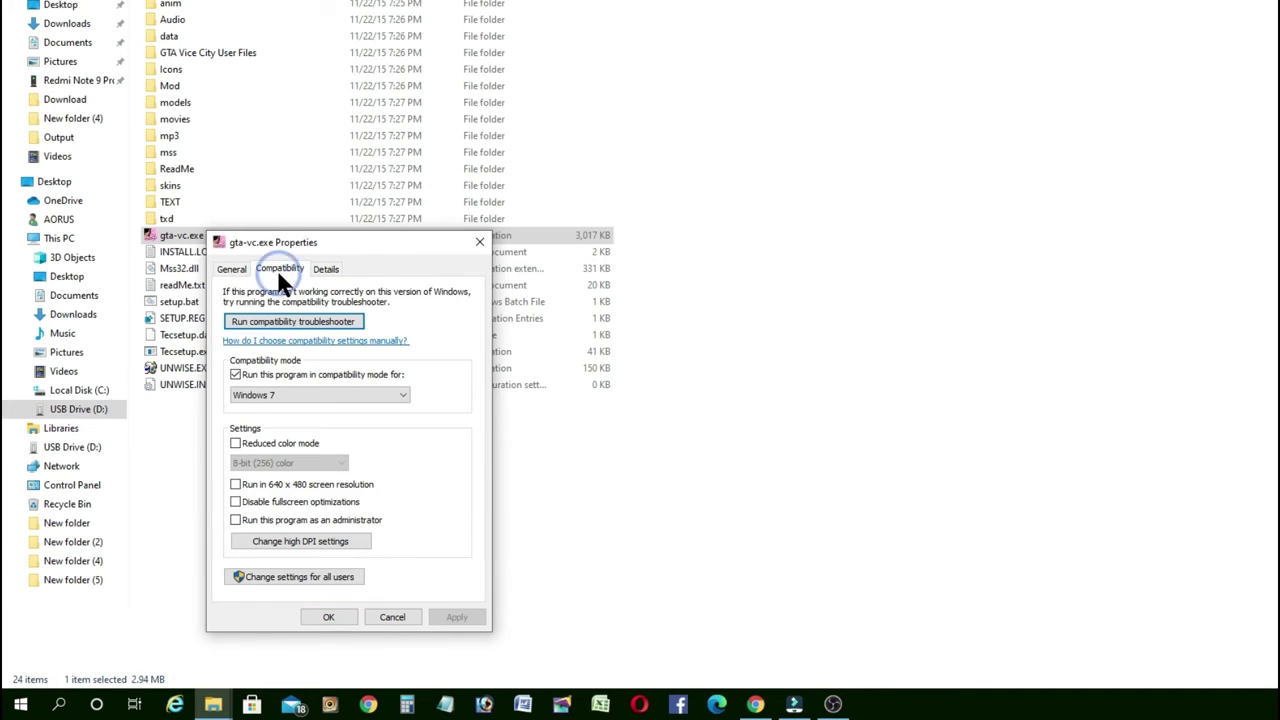
left_click(352, 395)
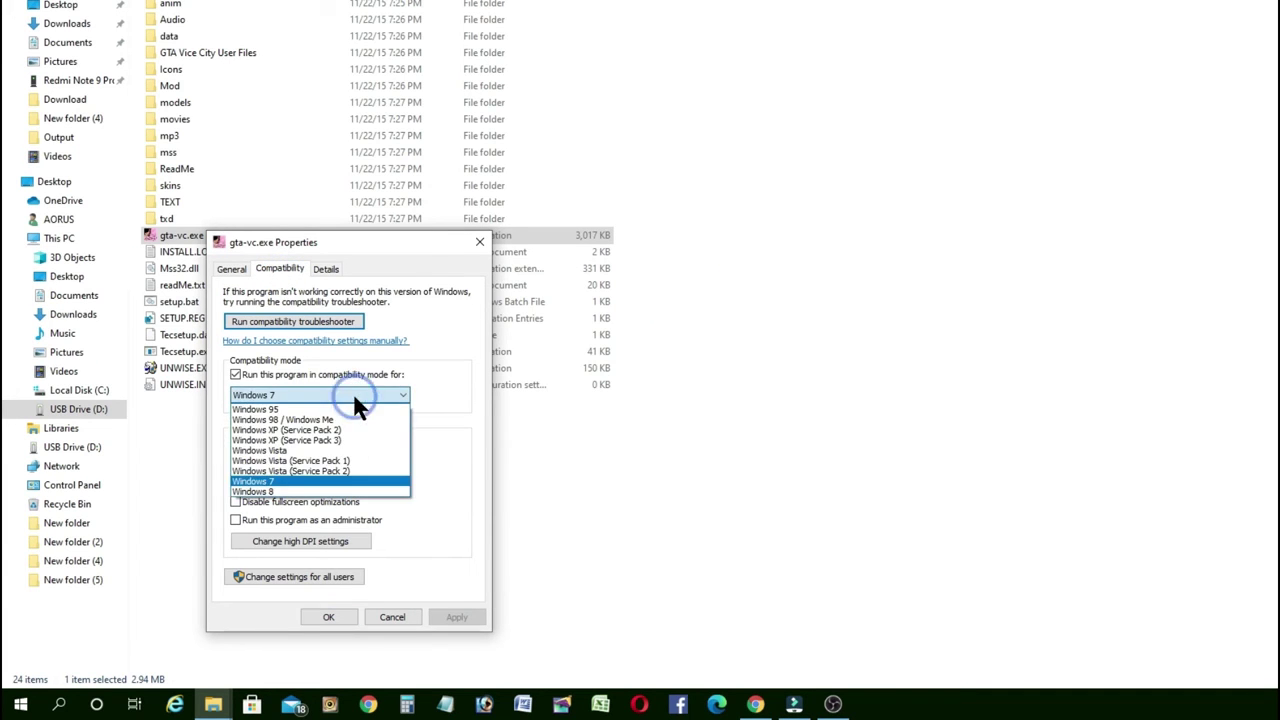
left_click(320, 430)
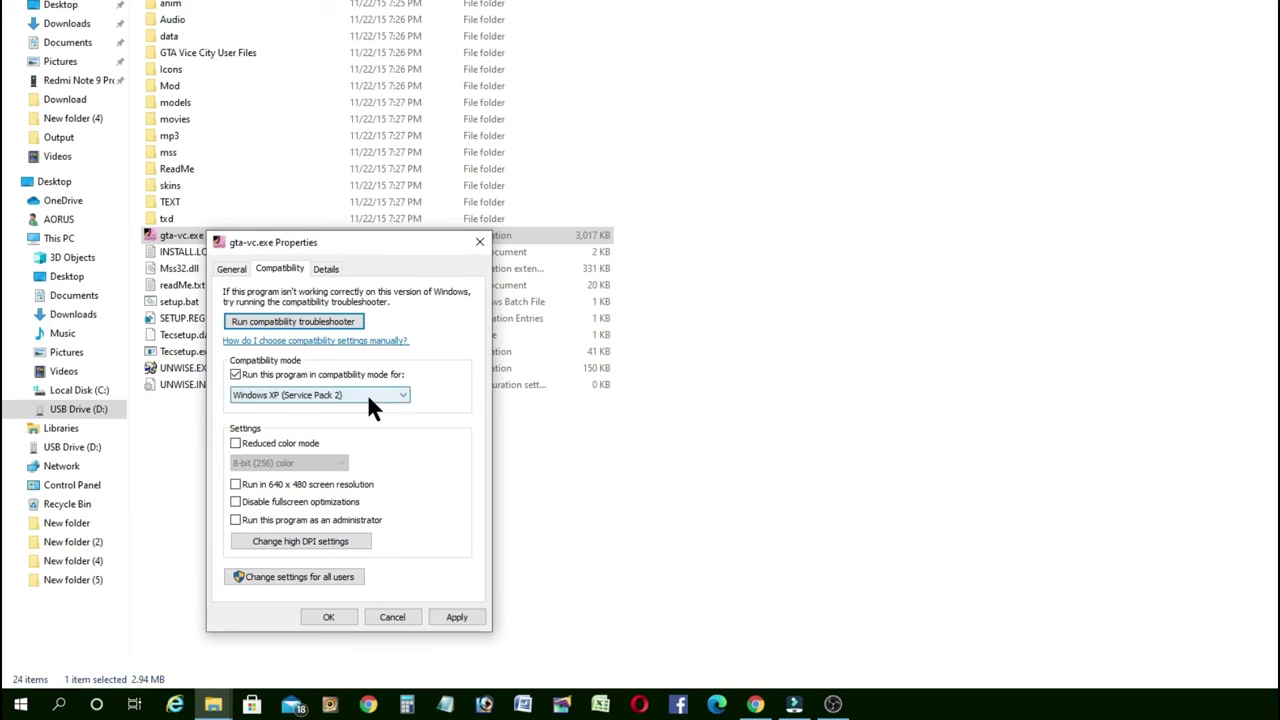
left_click(368, 397)
left_click(341, 469)
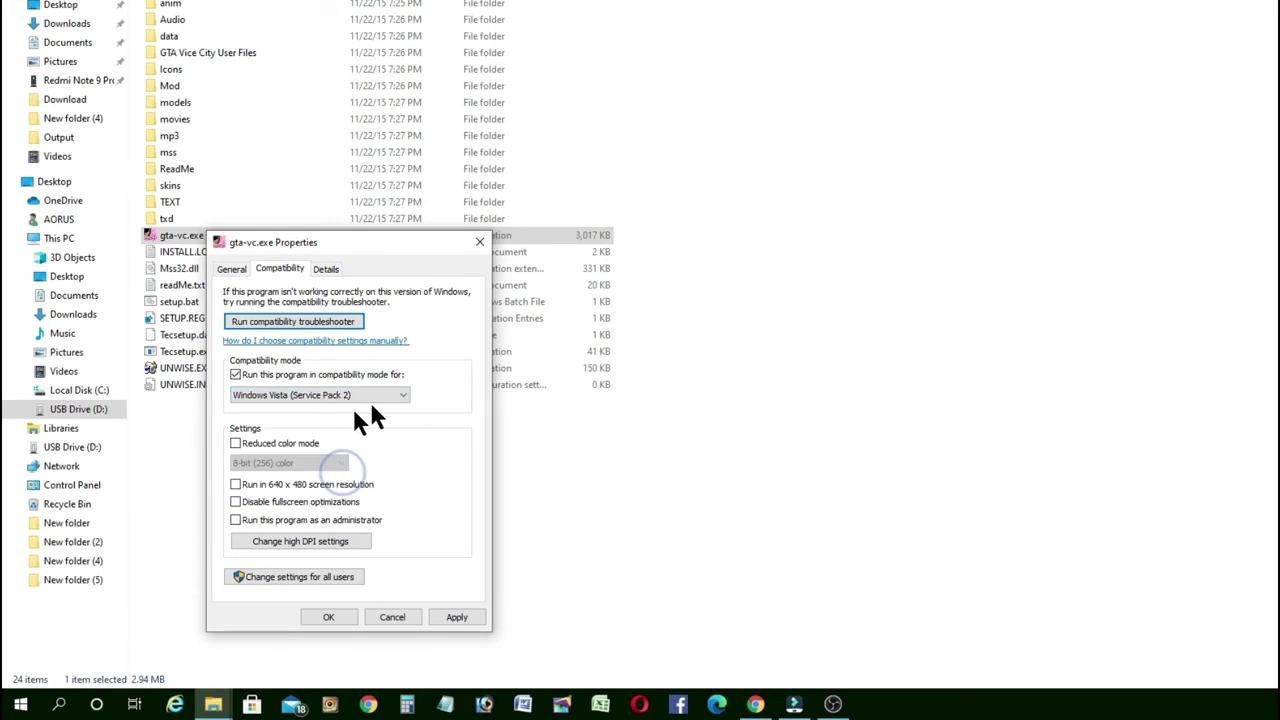
left_click(368, 397)
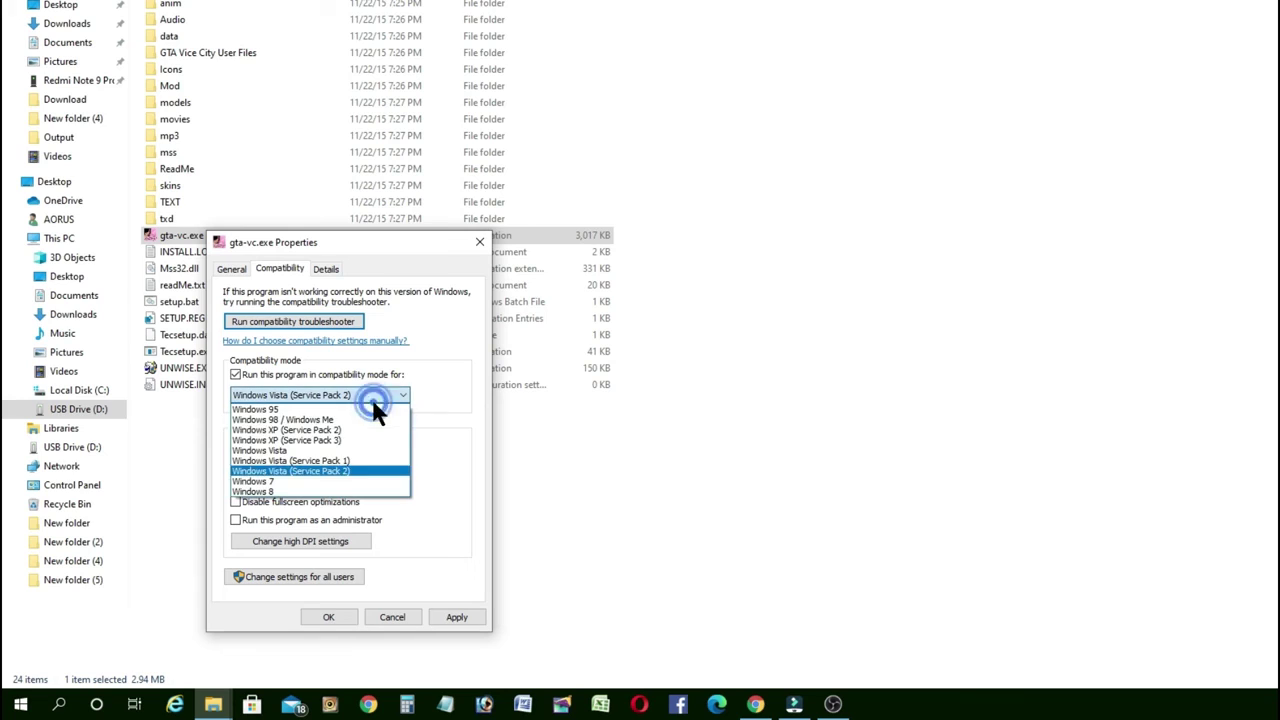
left_click(320, 483)
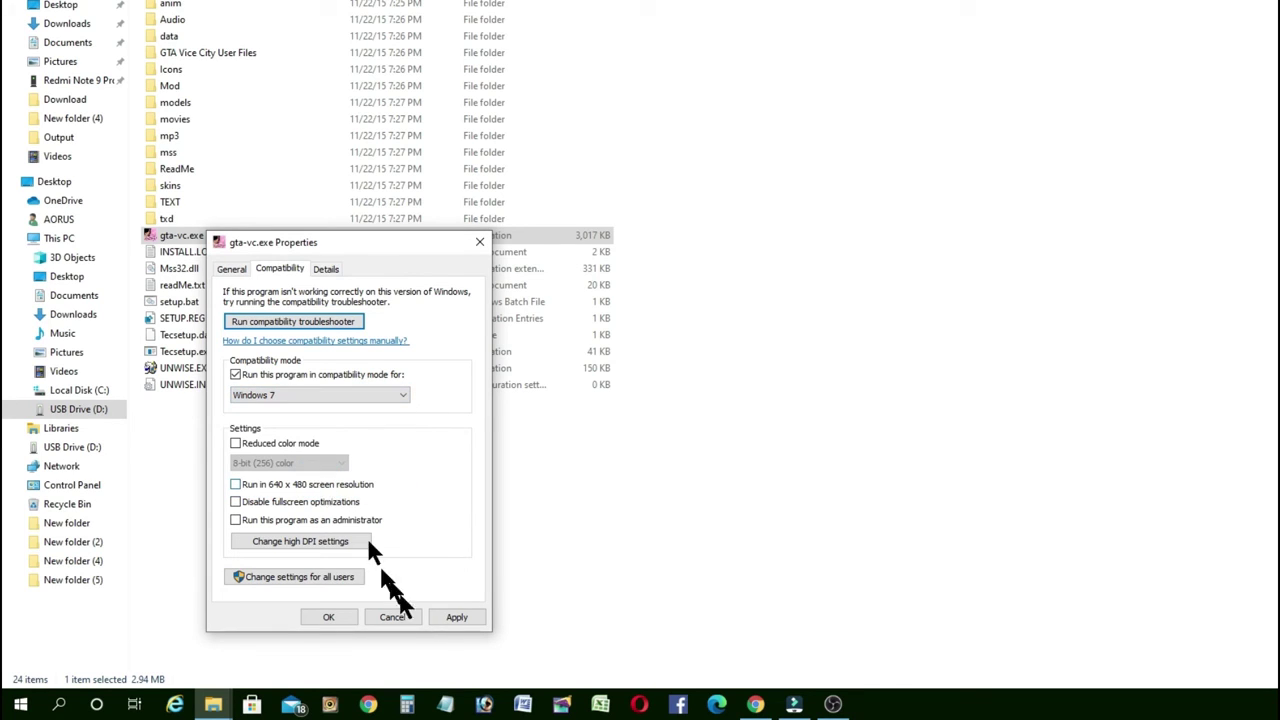
left_click(466, 614)
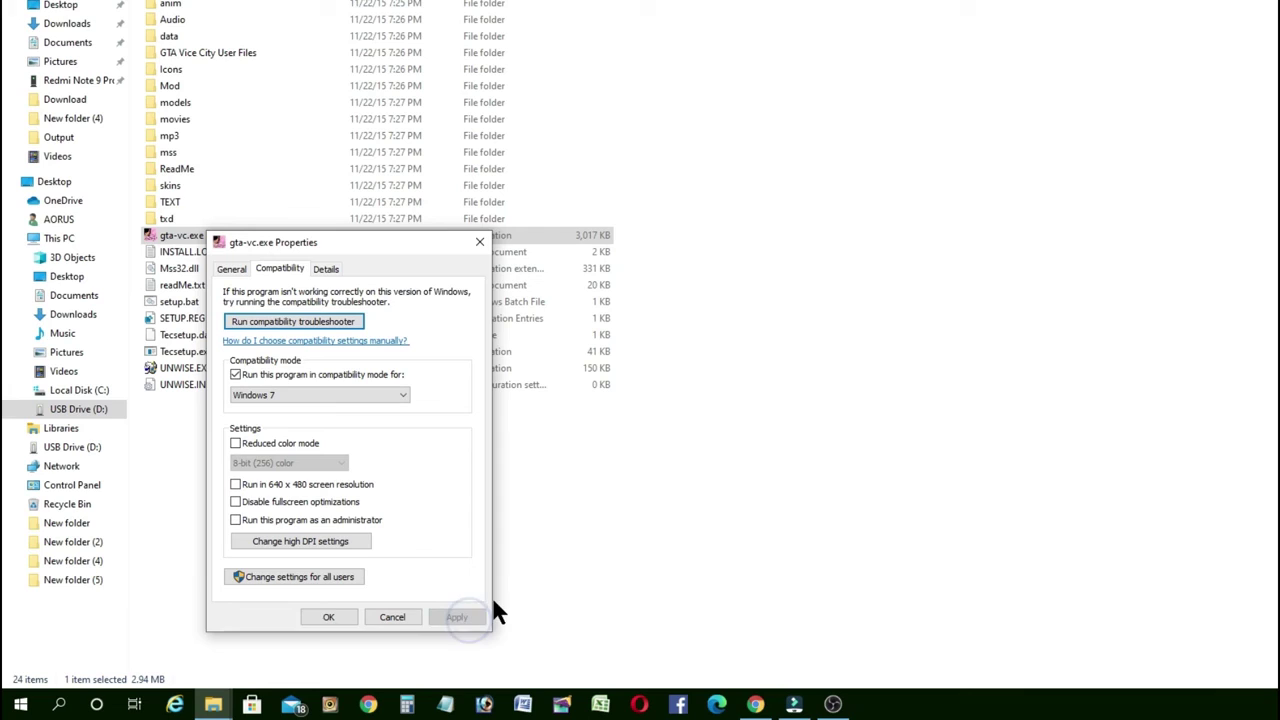
left_click(324, 612)
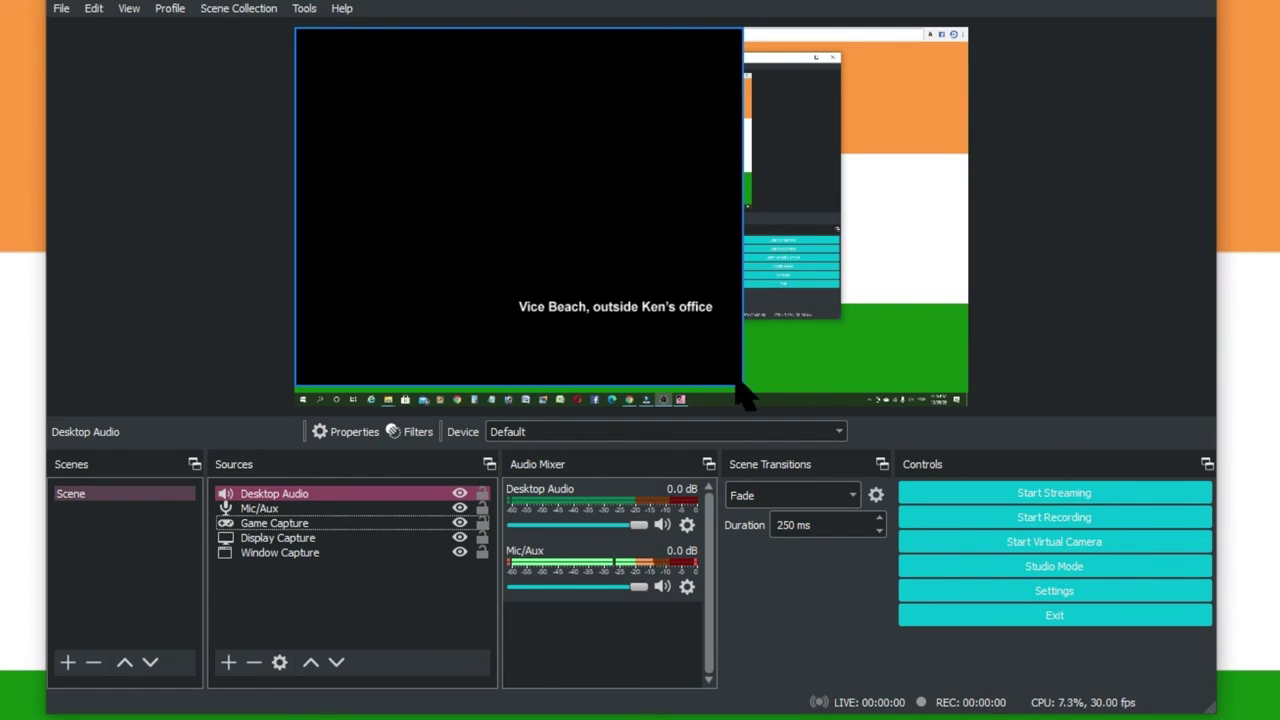
In OBS Studio, select the Game Capture, turn on Studio Mode and select the Display Capture in its preview.
left_click(486, 223)
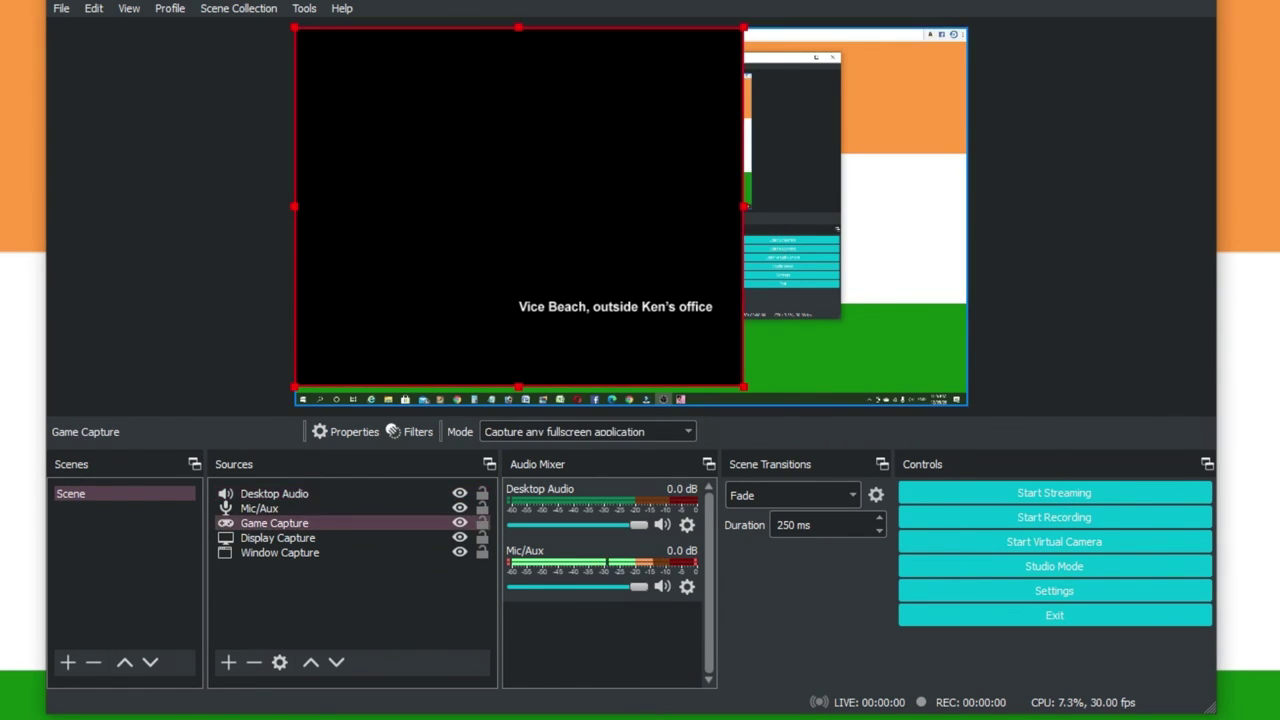
left_click(1048, 571)
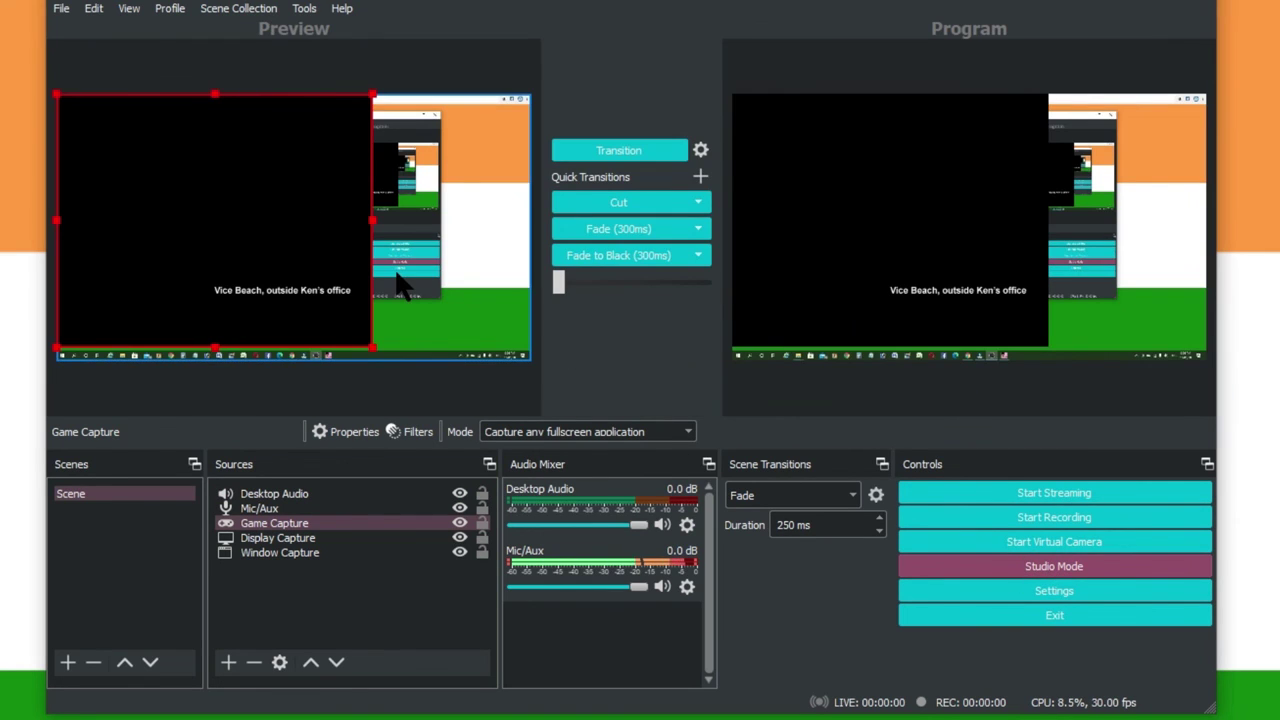
left_click(400, 285)
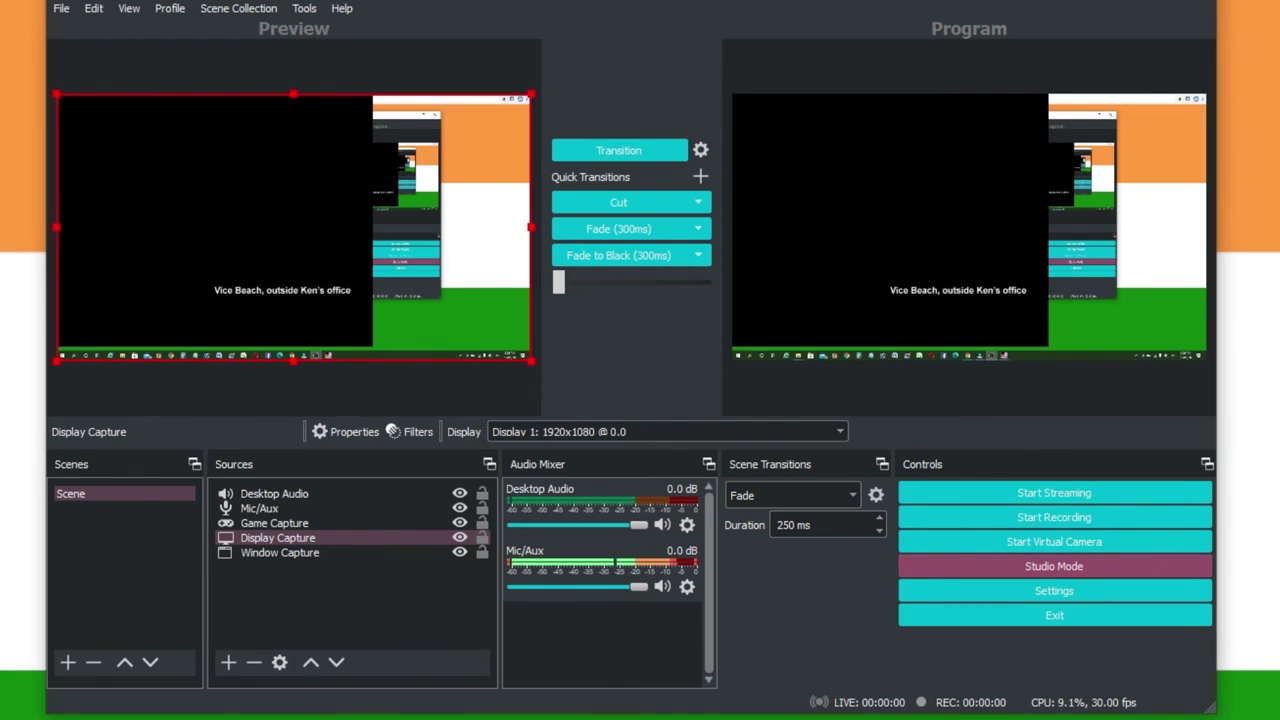
Edit the Game Capture's transform, setting its bounding box type to Stretch to bounds.
right_click(298, 250)
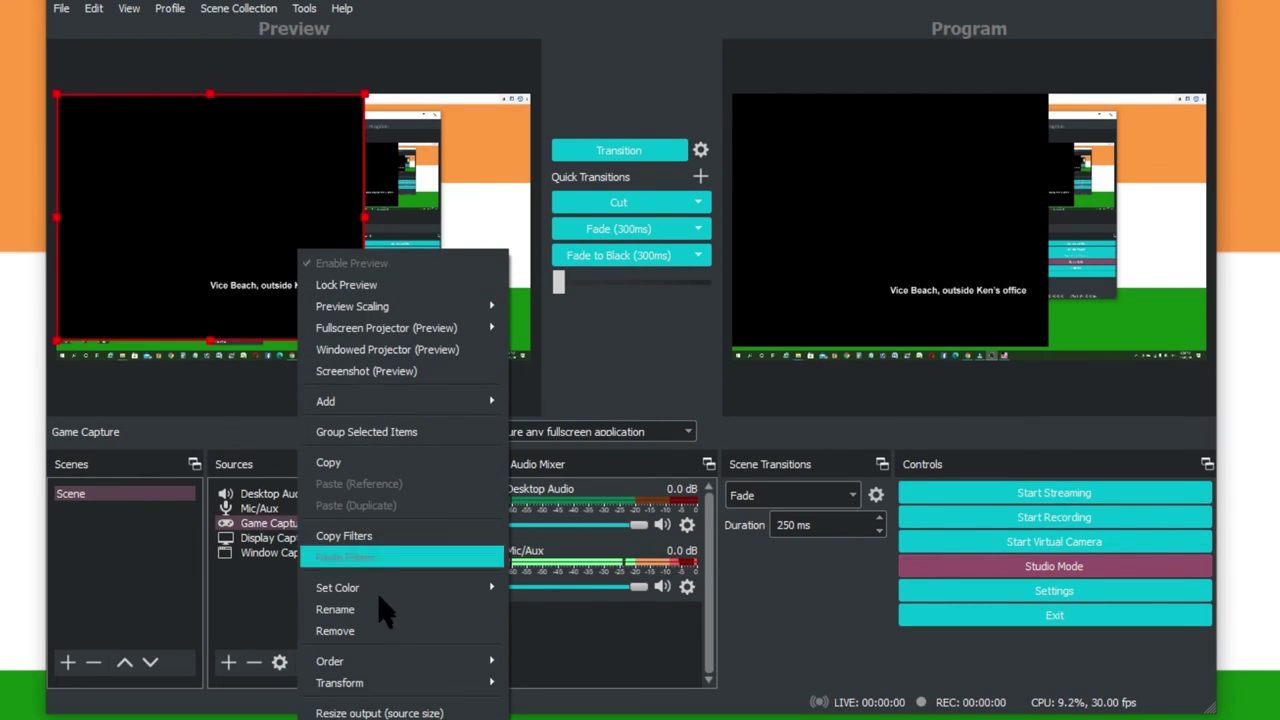
mouse_move(368, 686)
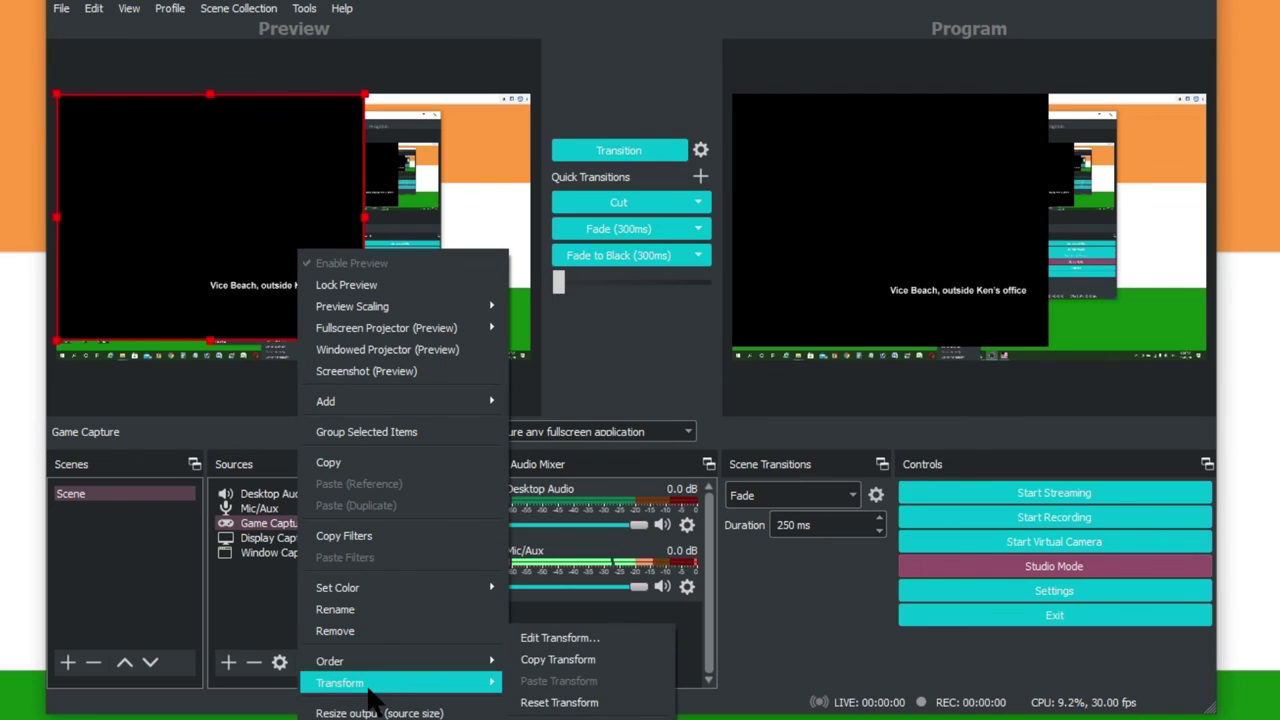
left_click(562, 639)
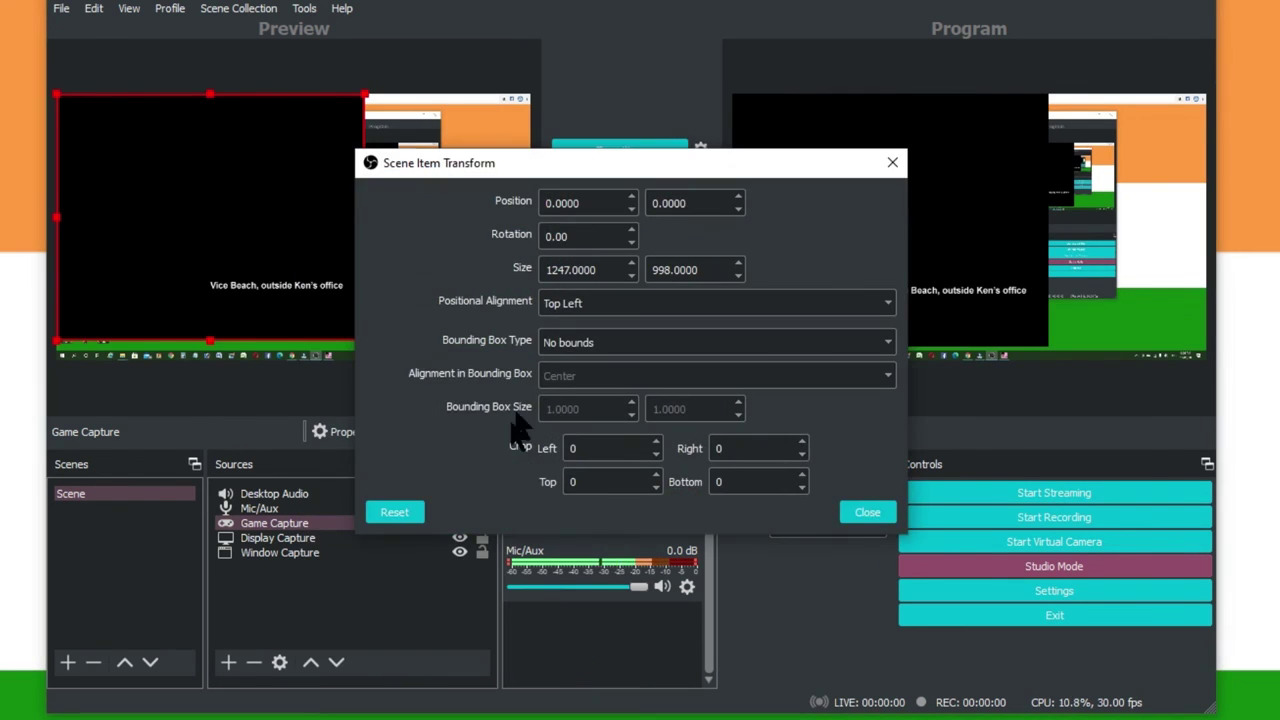
left_click(608, 342)
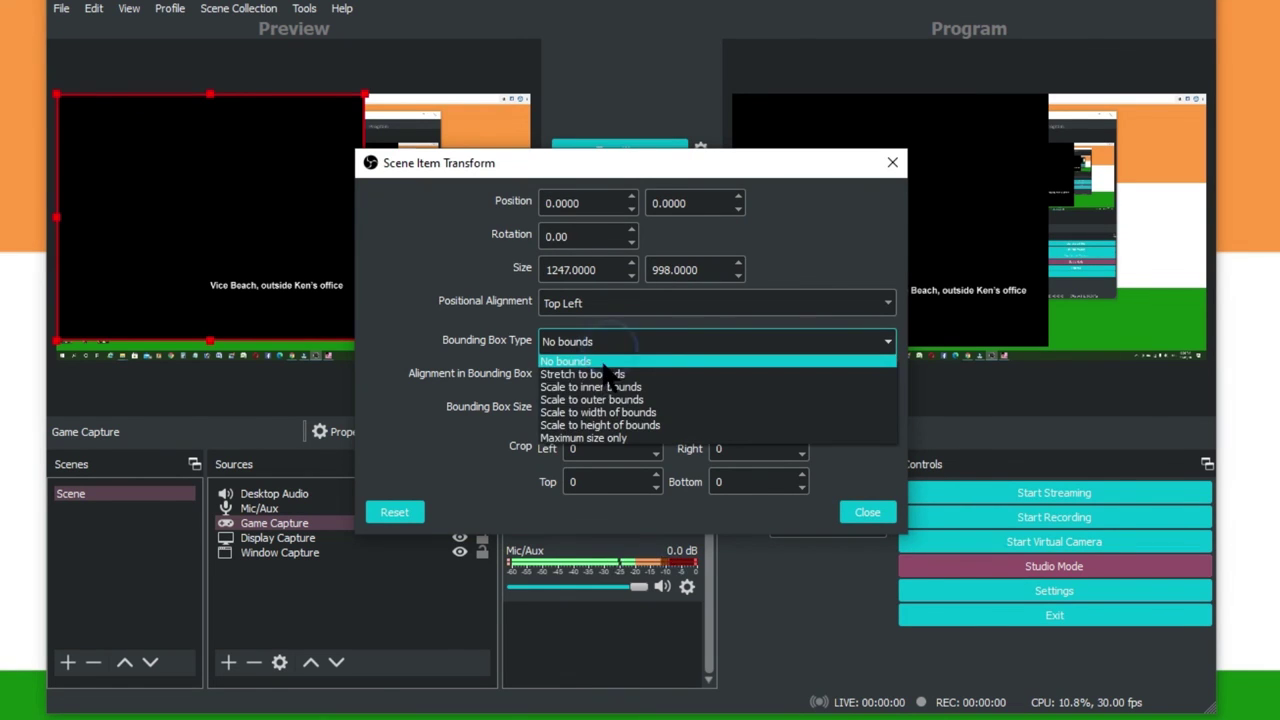
left_click(602, 374)
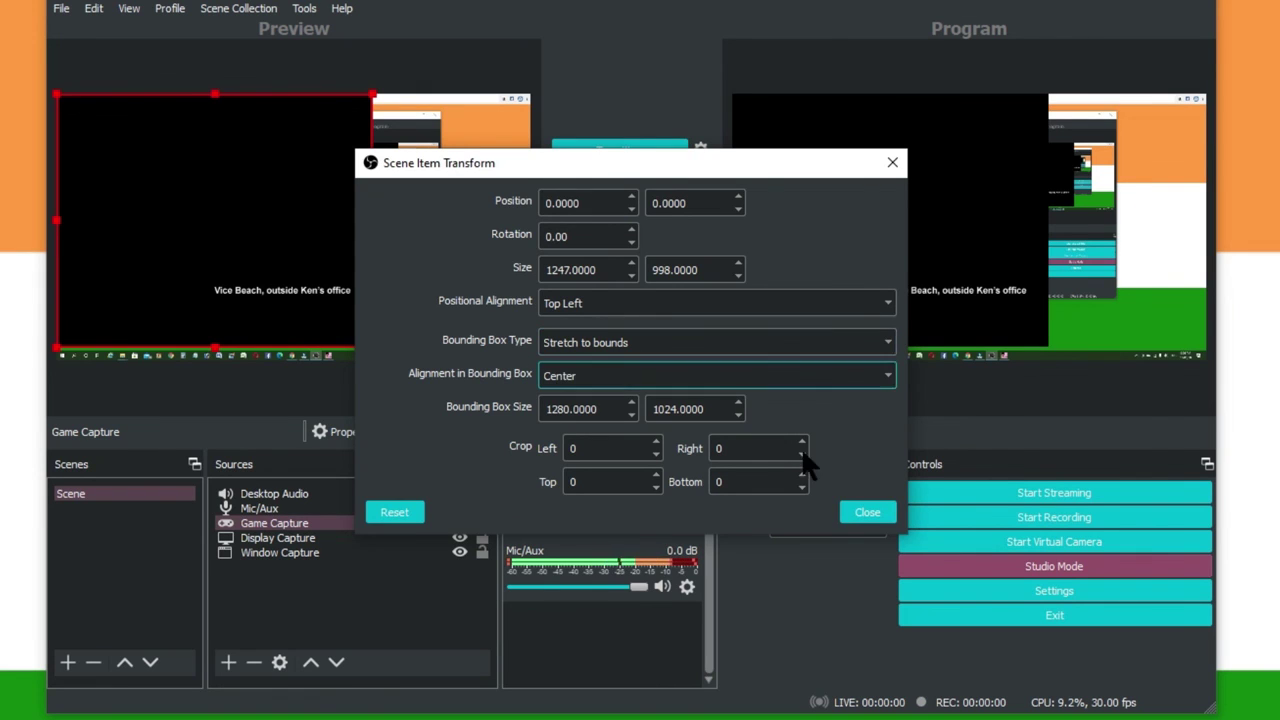
left_click(875, 517)
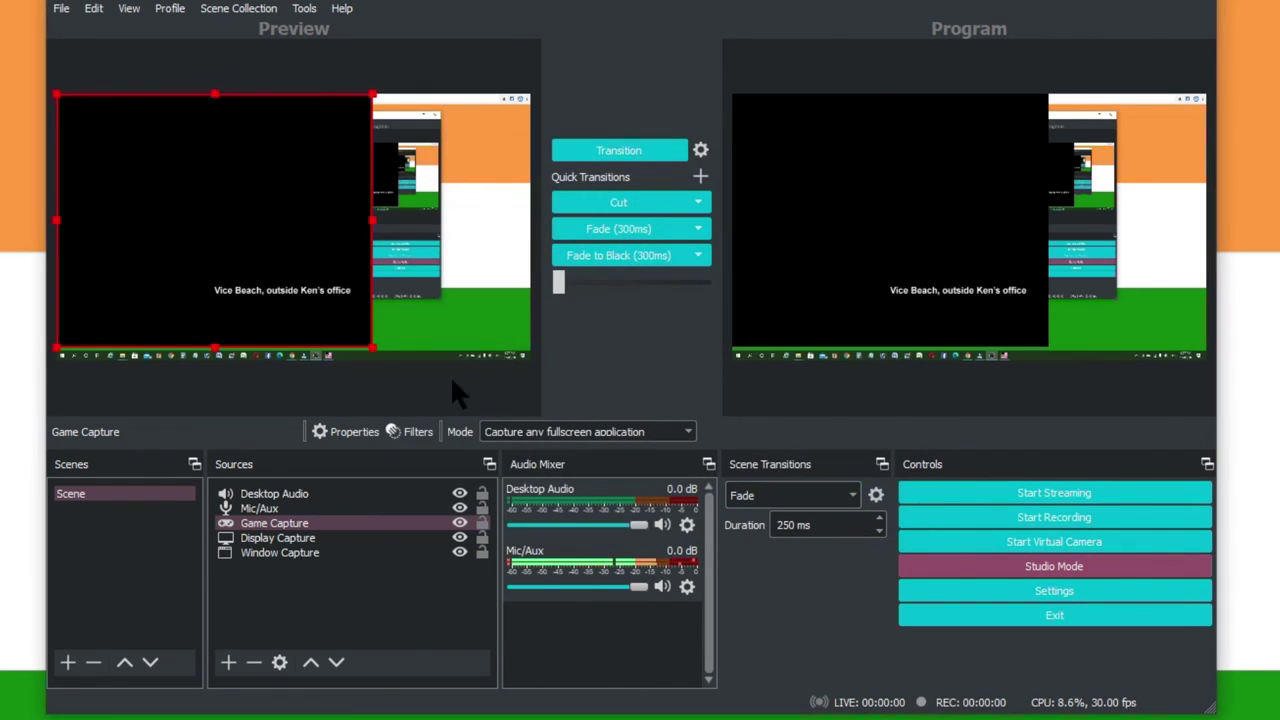
Stretch the Game Capture over the whole preview canvas and transition the updated scene to the program output.
left_click_drag(378, 352, 536, 358)
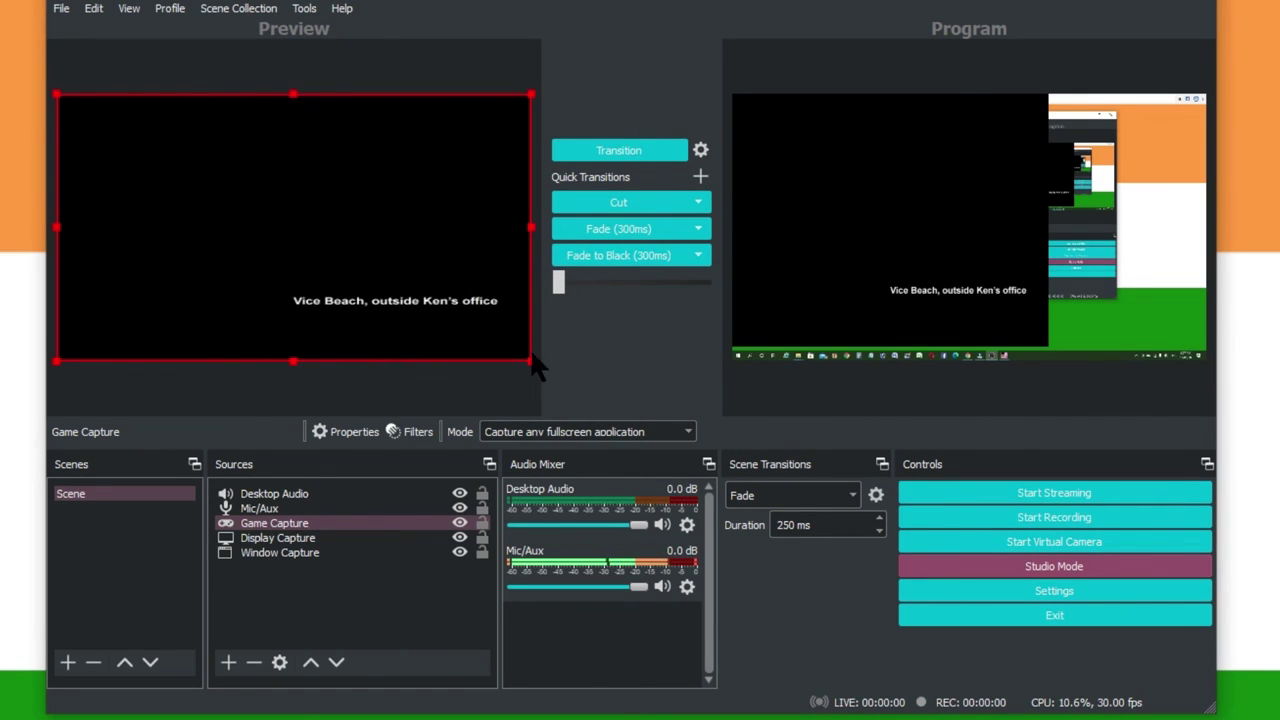
left_click(645, 150)
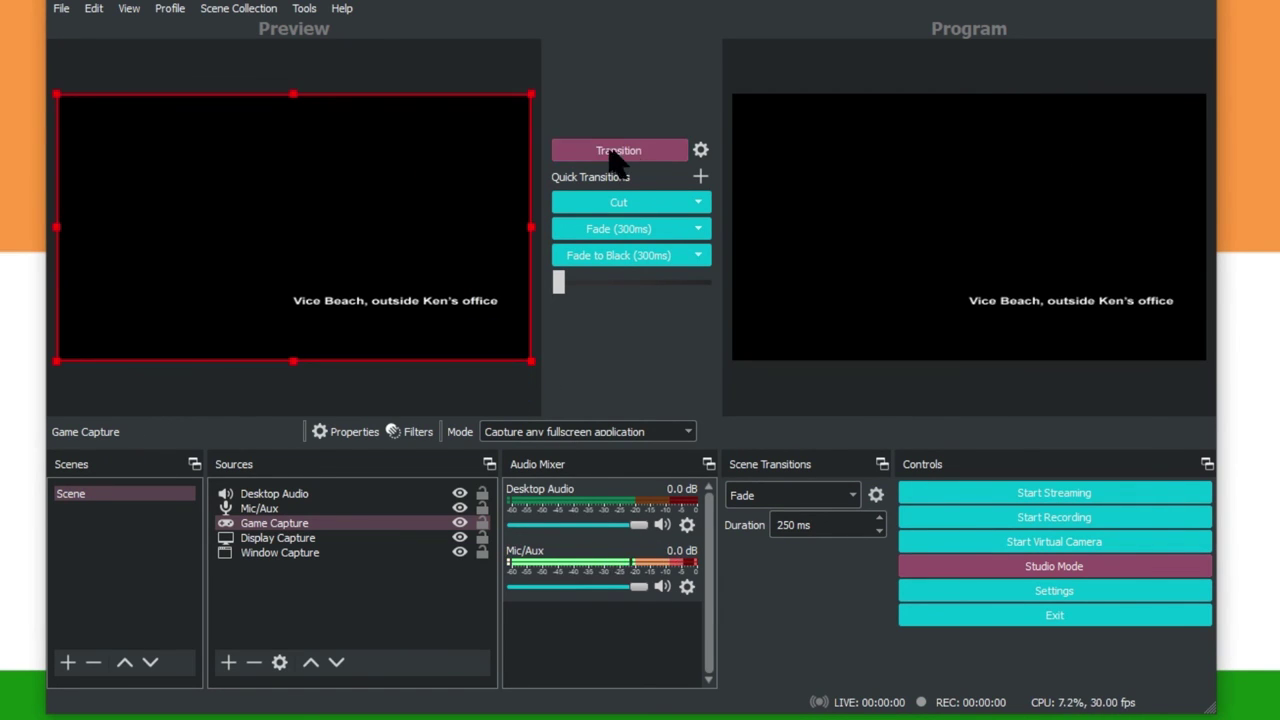
left_click(632, 150)
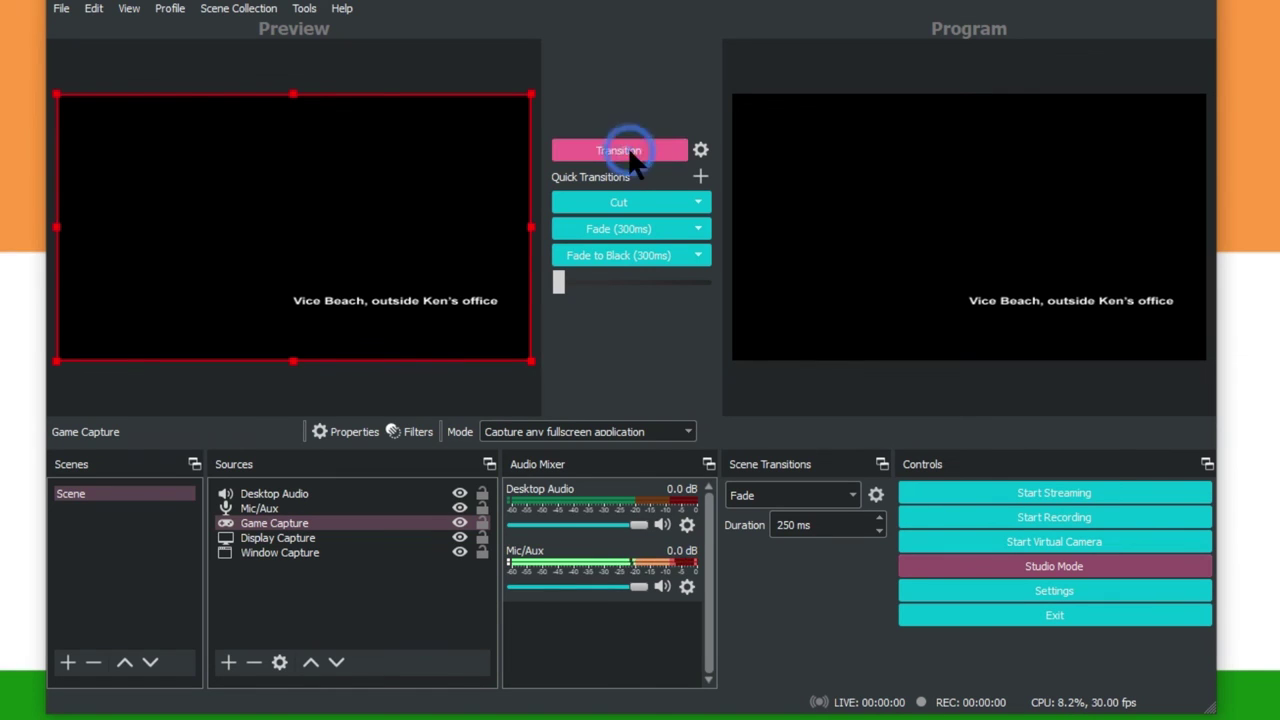